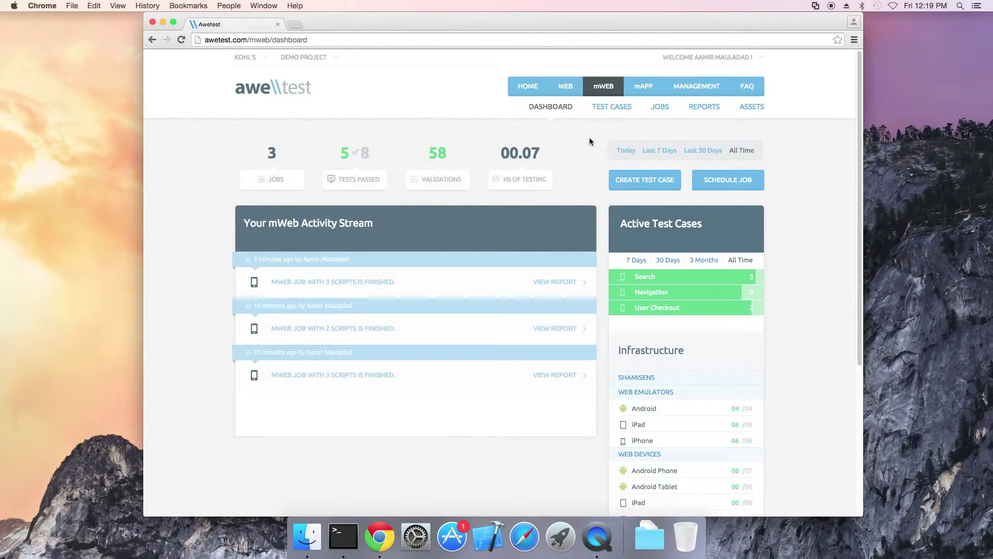
Open the Navigation test case in the Kohl's mWeb category of the mWeb test cases.
click(609, 109)
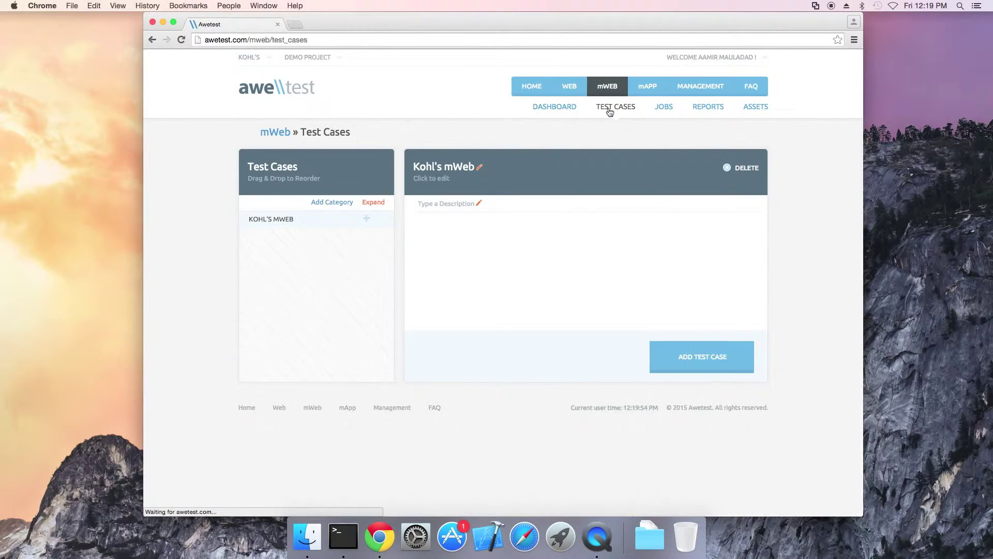
click(368, 218)
click(289, 241)
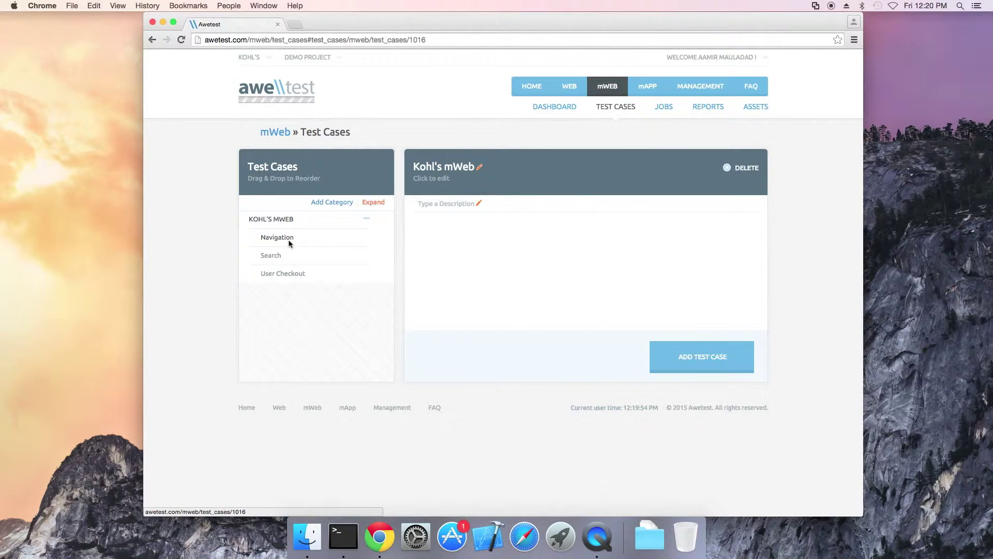
scroll(593, 204, down, 3)
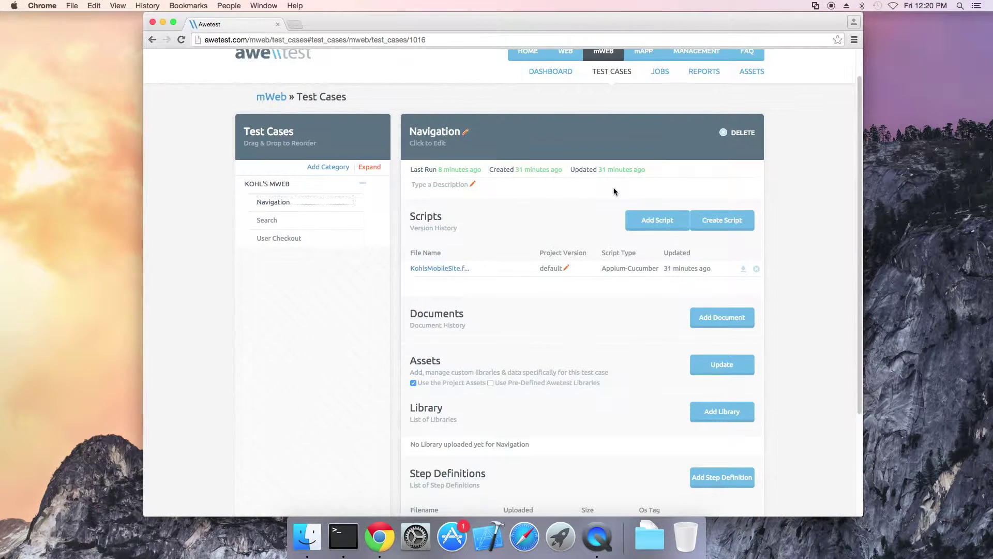
scroll(642, 209, down, 2)
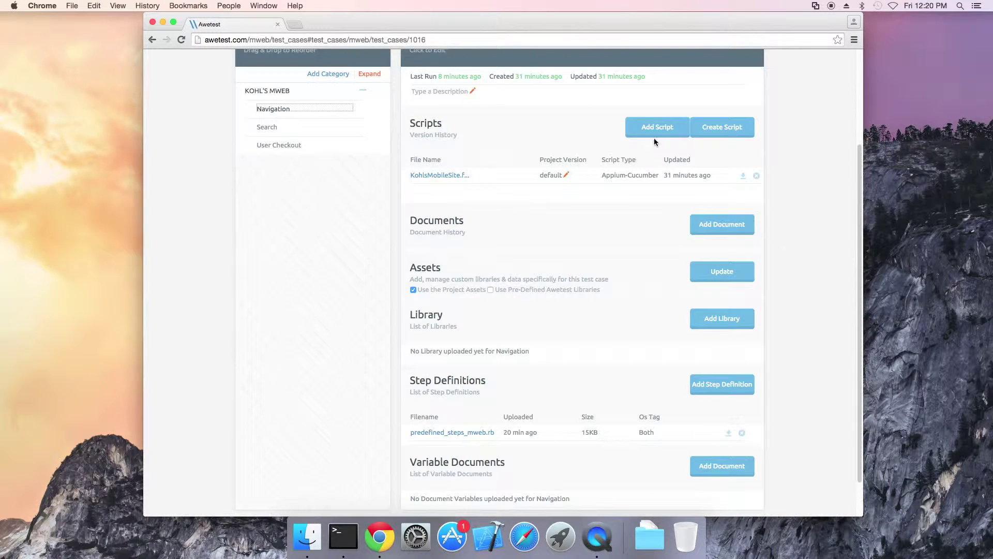
Review the Add Script options without saving, and the Navigation test case's documents, assets, library and step definition sections.
click(658, 130)
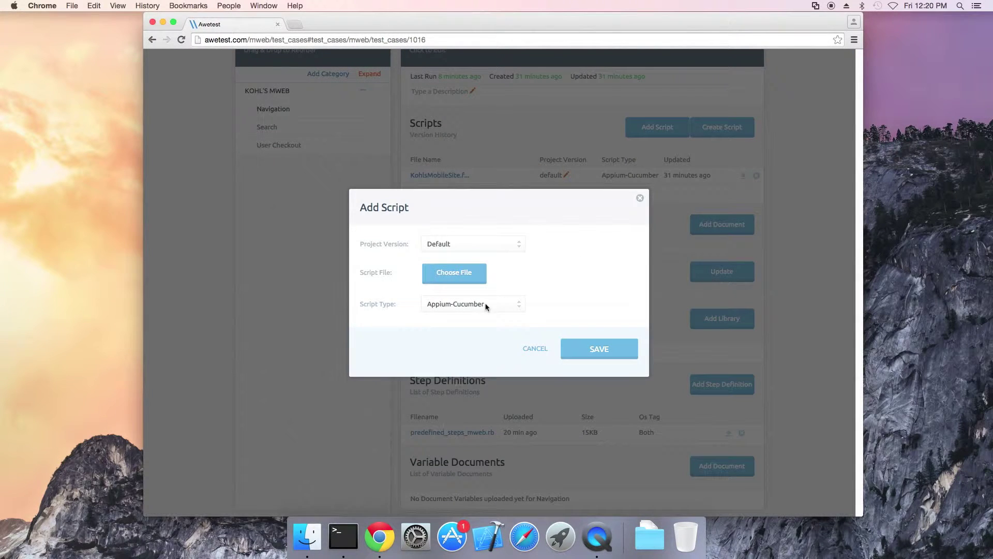
key(Escape)
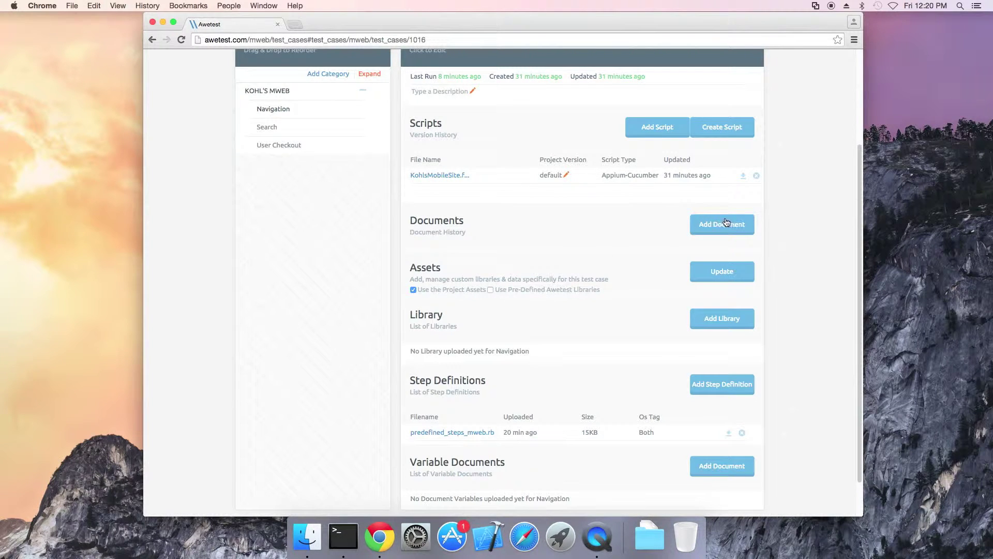
scroll(717, 223, down, 1)
scroll(675, 256, down, 2)
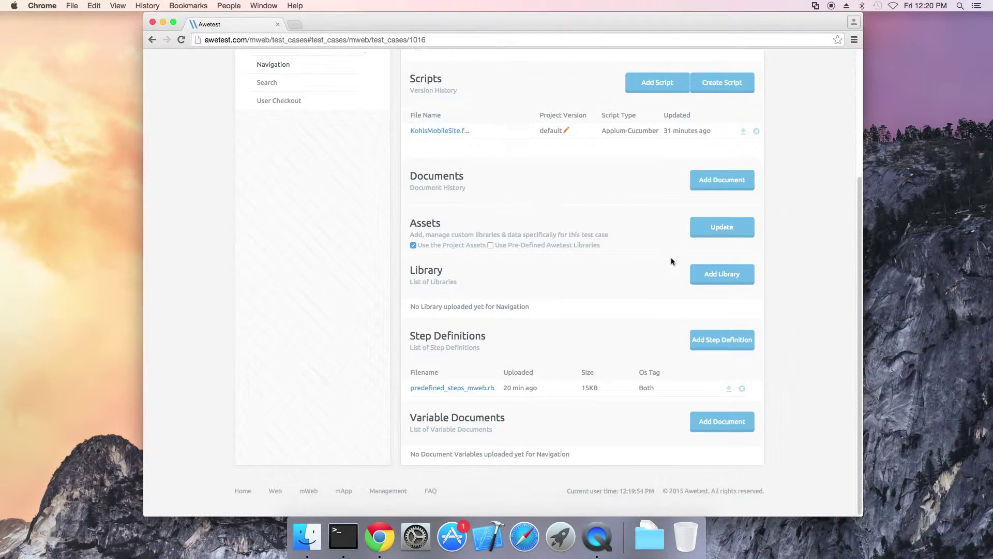
scroll(699, 214, up, 1)
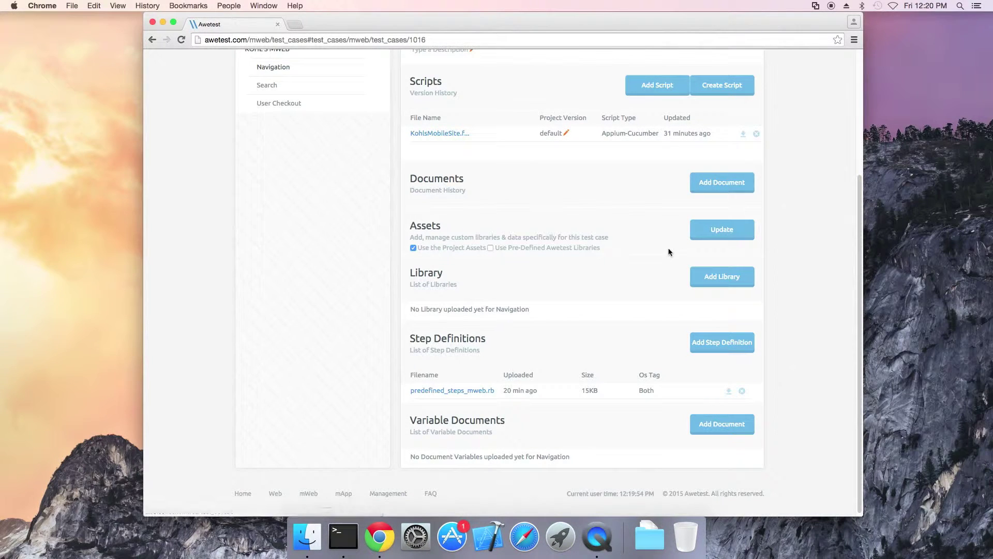
click(491, 247)
scroll(619, 247, up, 5)
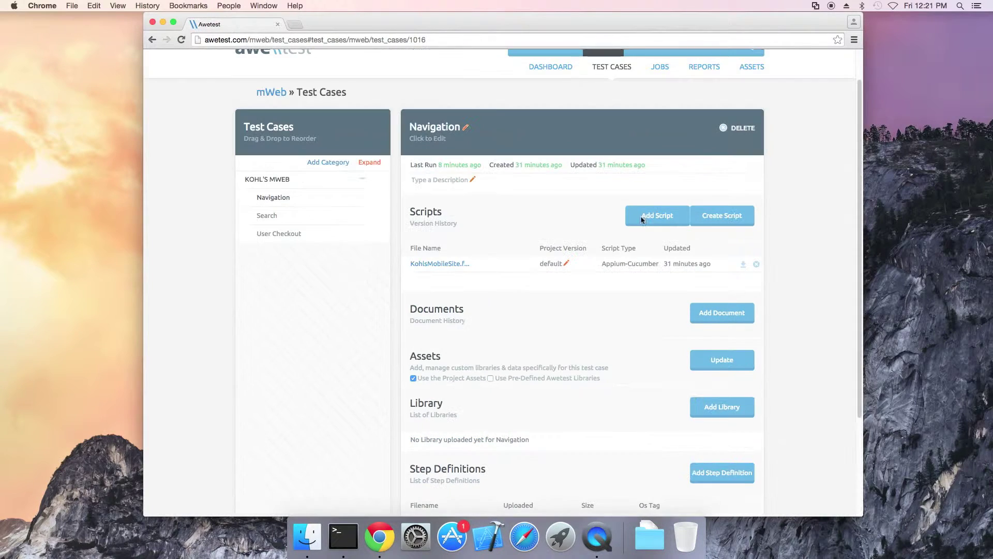
Start a new mWeb job for the Kohl's mWeb test cases and set its device environment to Android Phone device.
scroll(672, 208, up, 2)
click(660, 106)
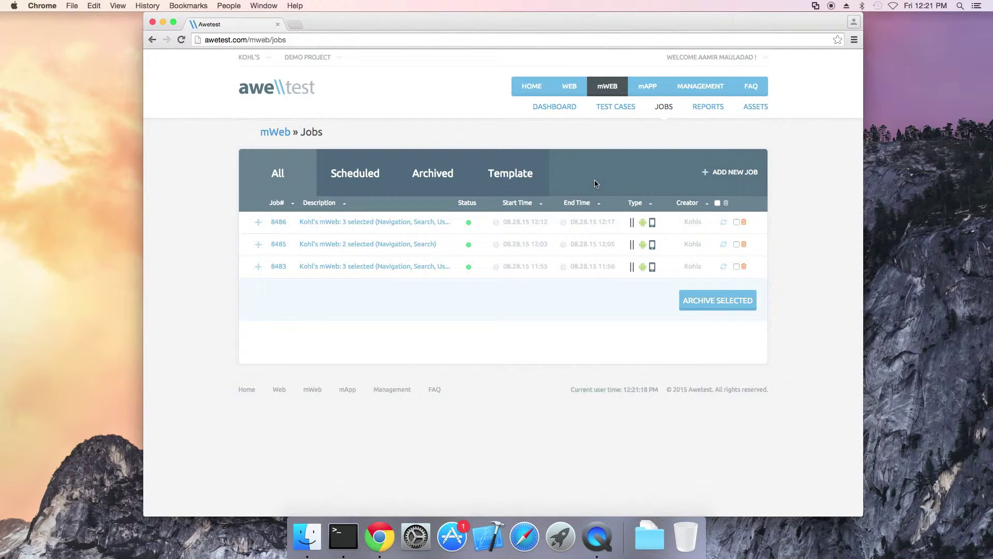
click(710, 174)
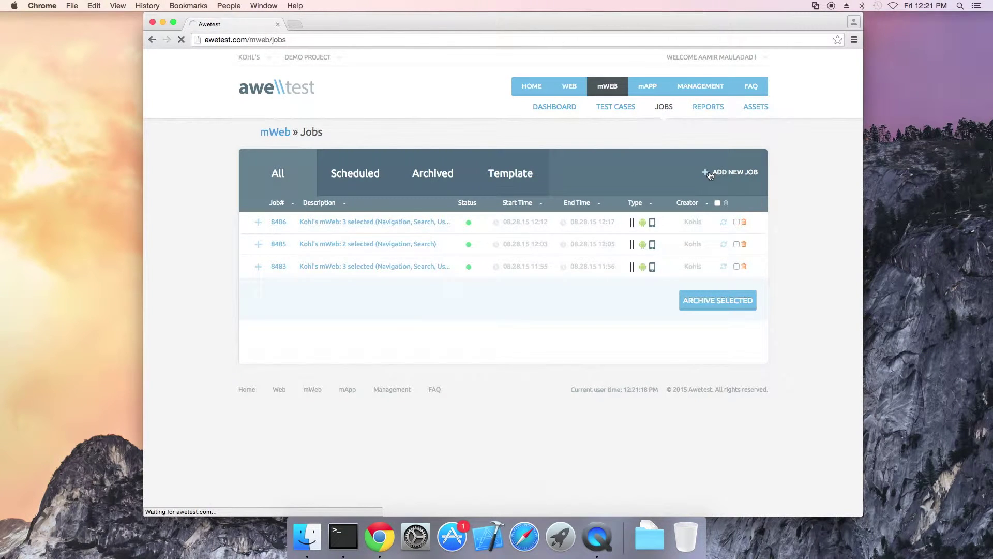
scroll(705, 301, down, 1)
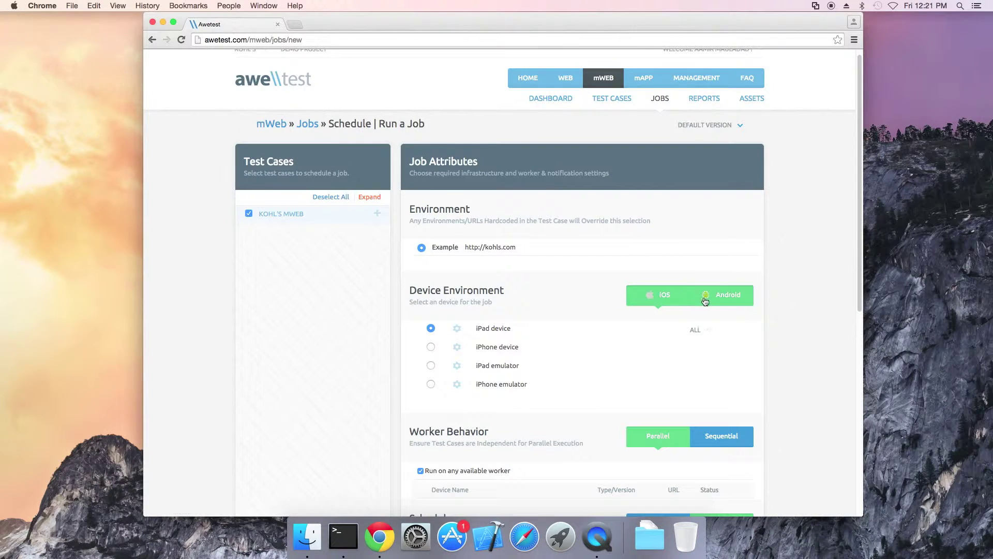
click(705, 301)
scroll(596, 264, down, 3)
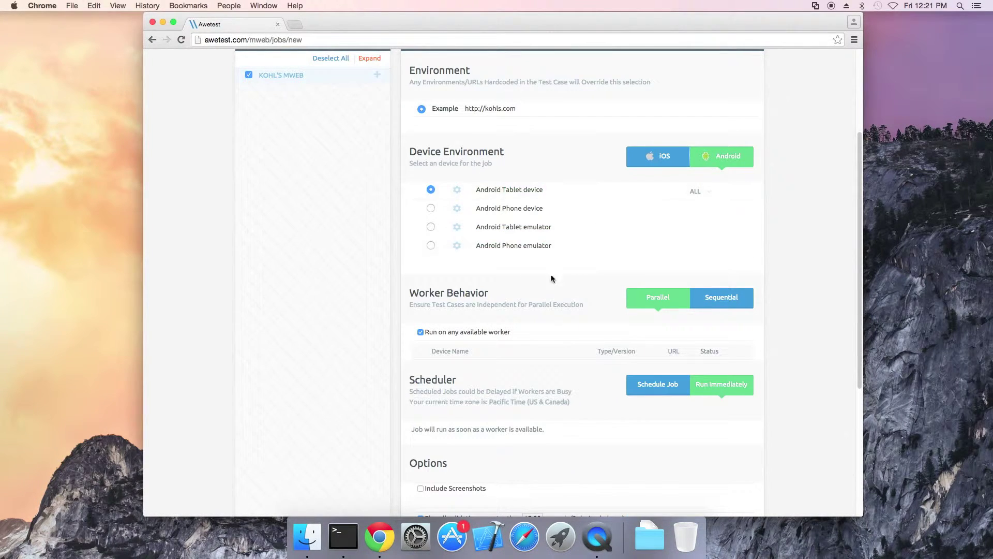
scroll(450, 204, down, 1)
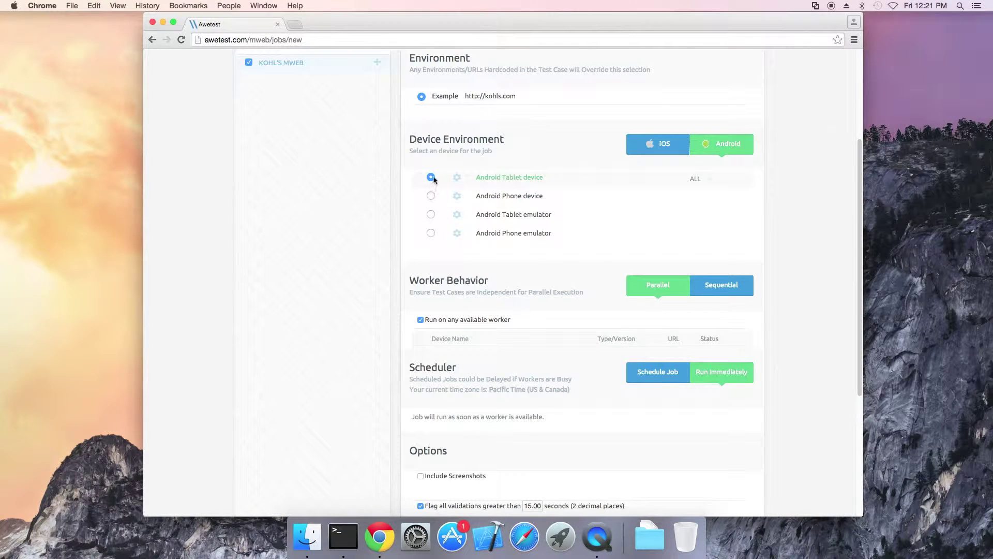
click(431, 197)
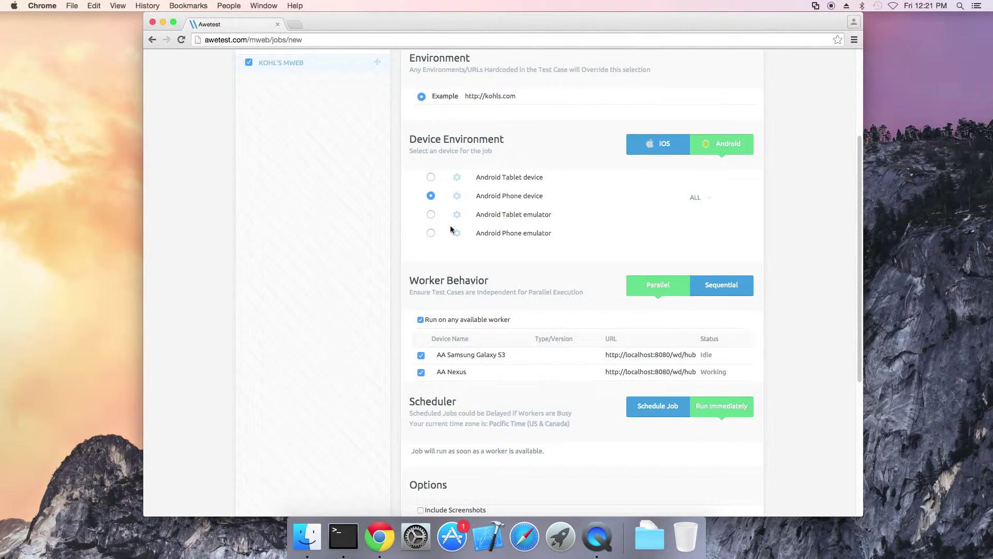
Turn on Include Screenshots for the job and run it immediately on any available worker.
scroll(451, 228, down, 5)
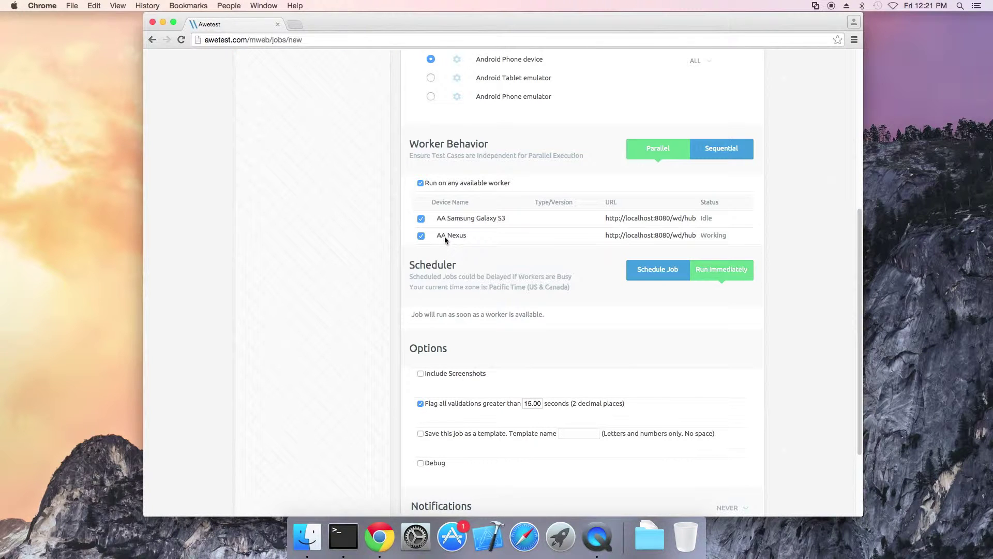
drag(445, 236, 474, 245)
scroll(475, 245, down, 2)
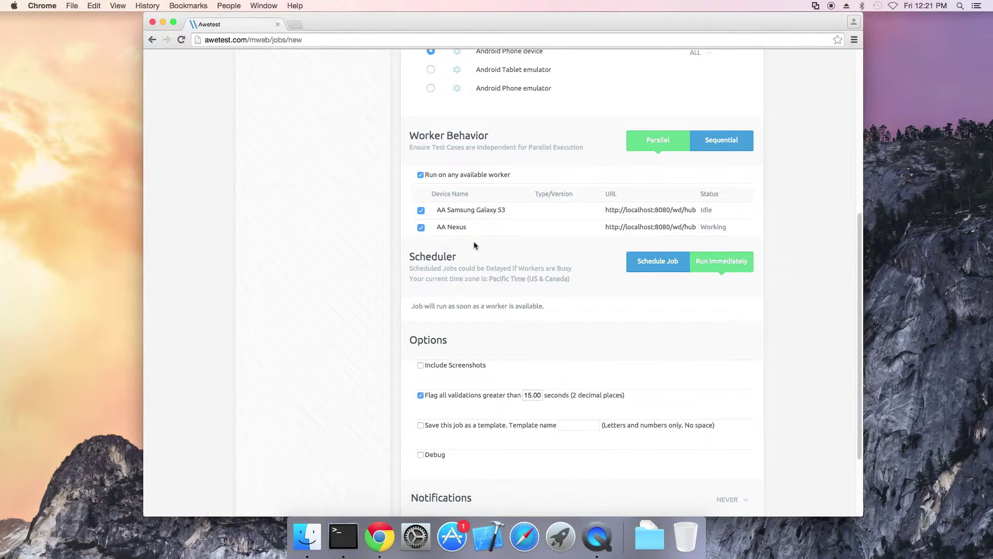
click(427, 326)
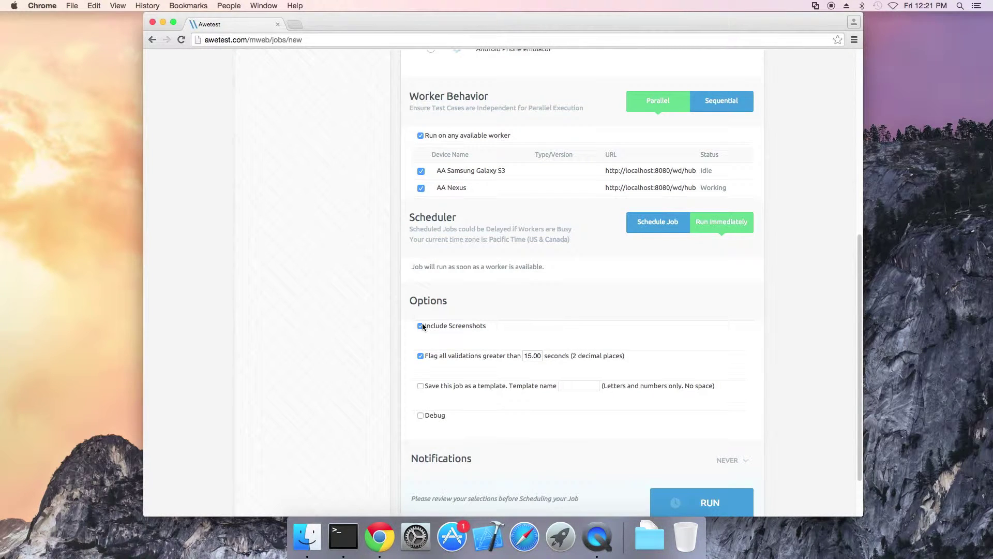
scroll(617, 269, down, 3)
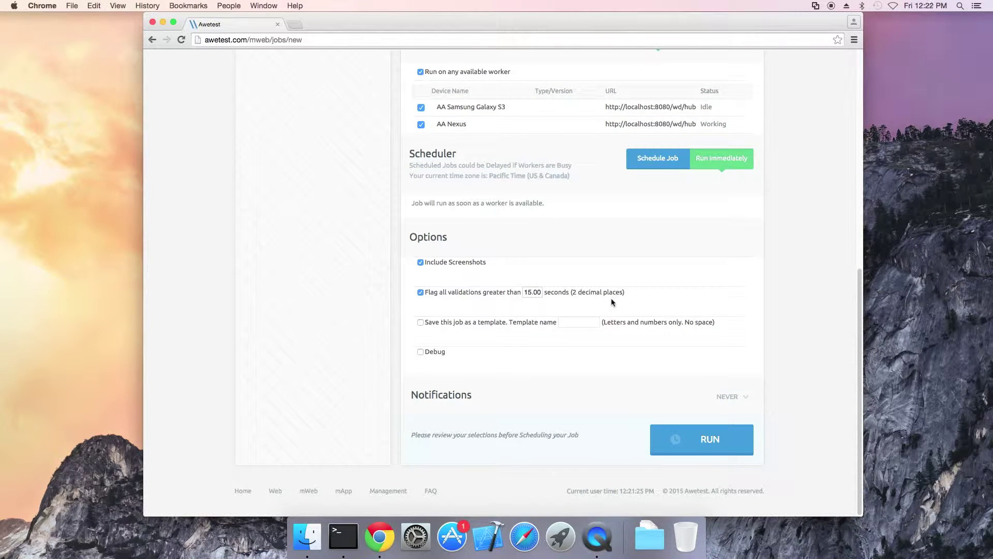
click(667, 446)
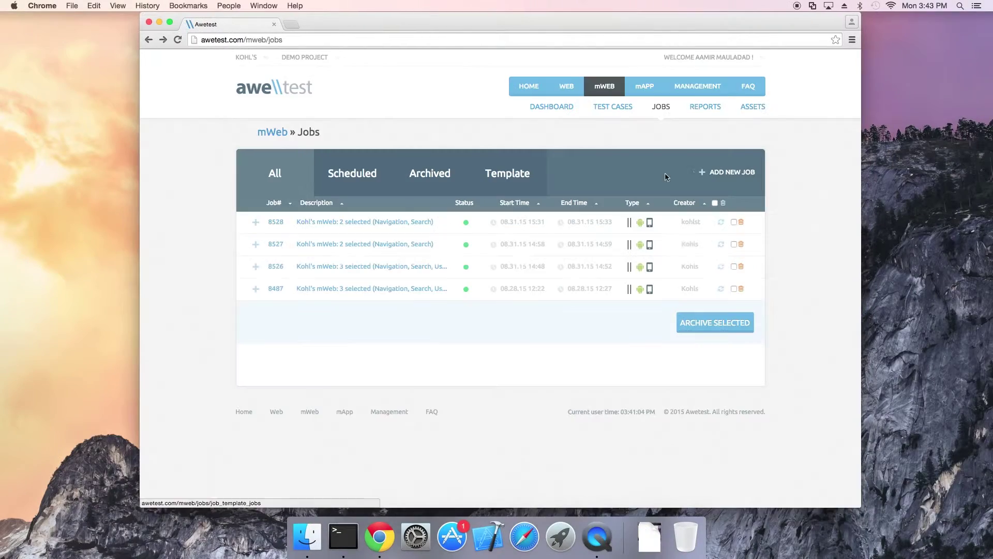
Examine the mWeb reports summary, including the 31 Aug error point in the Defect Rate chart and the defect distribution.
click(698, 106)
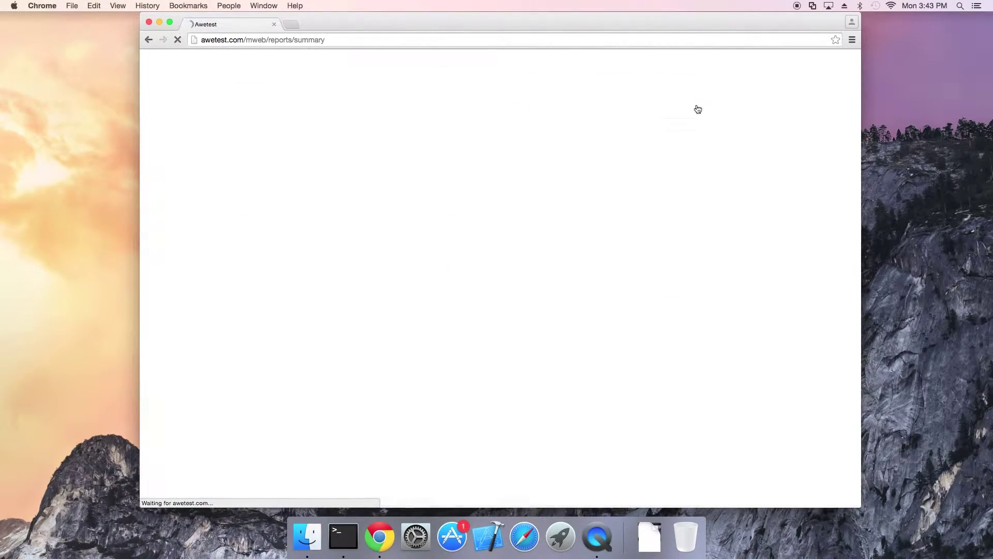
scroll(603, 194, down, 5)
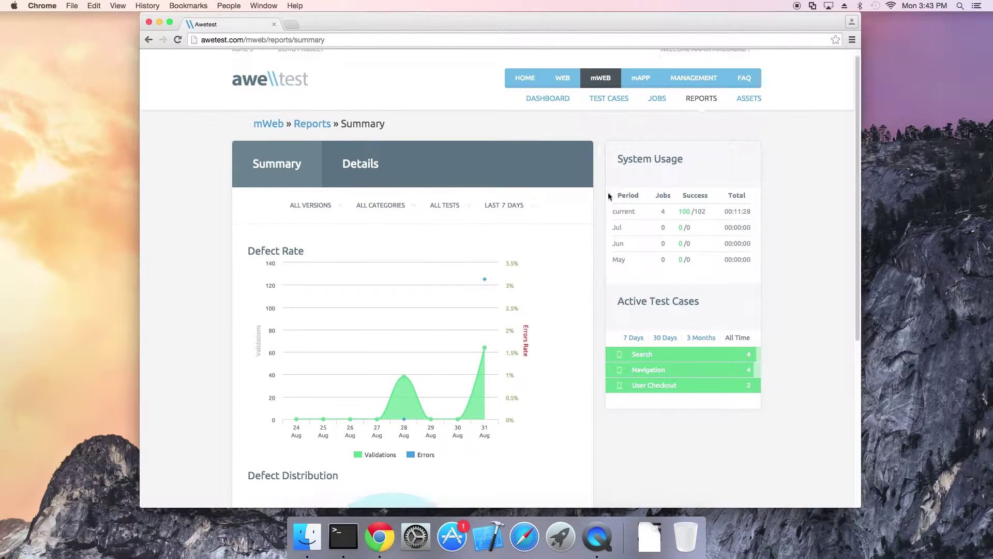
mouse_move(486, 104)
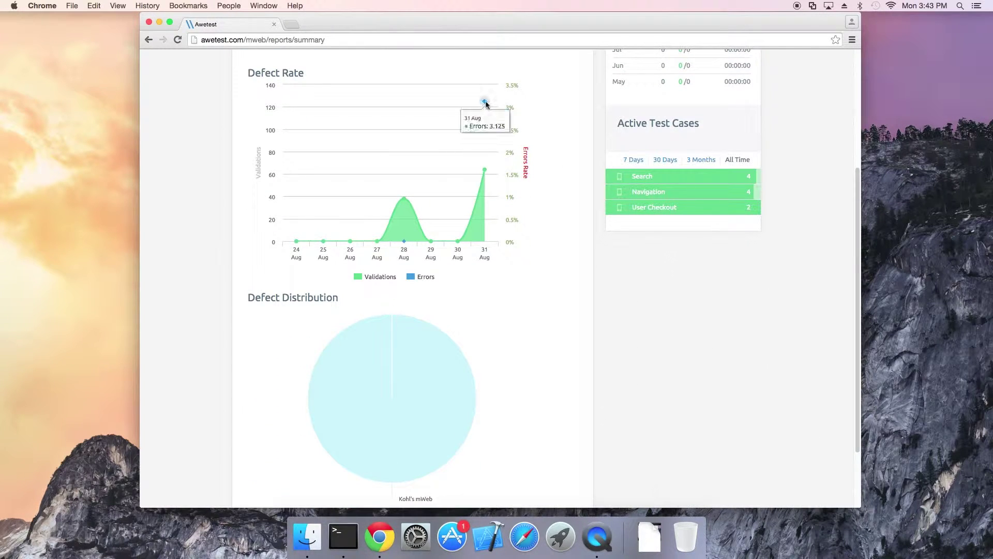
scroll(481, 165, up, 5)
Open the detailed report of job 8527 and expand its results to show all steps of the Navigation test case.
click(335, 188)
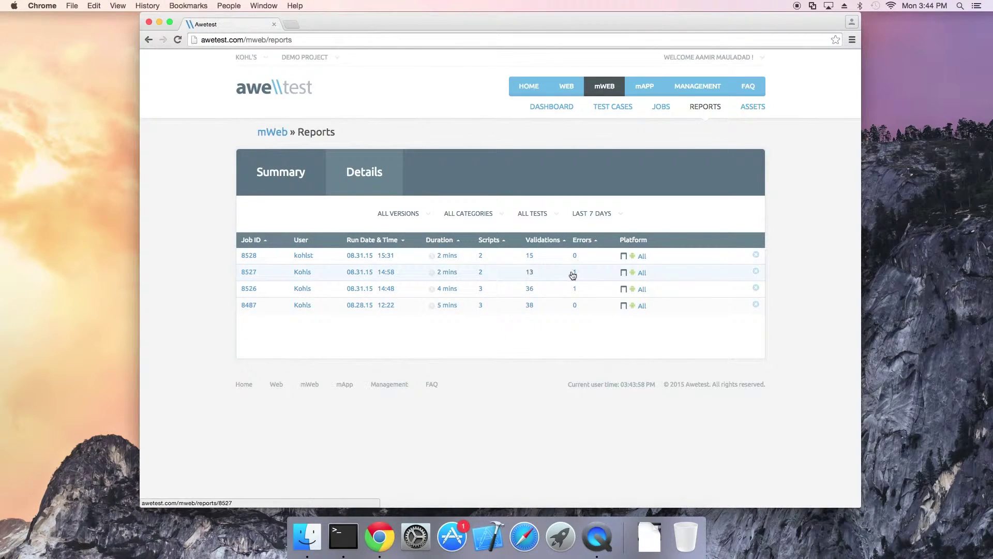
click(578, 276)
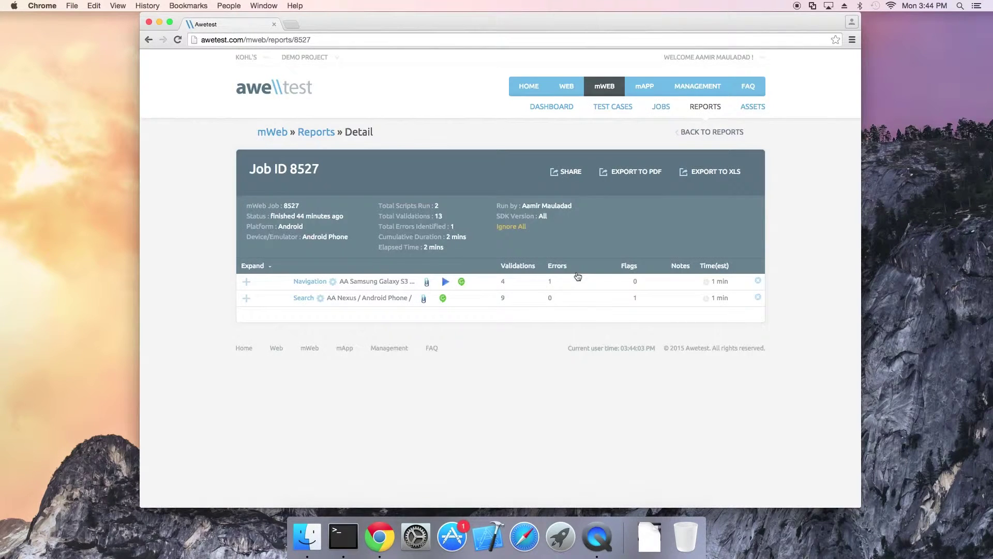
click(242, 268)
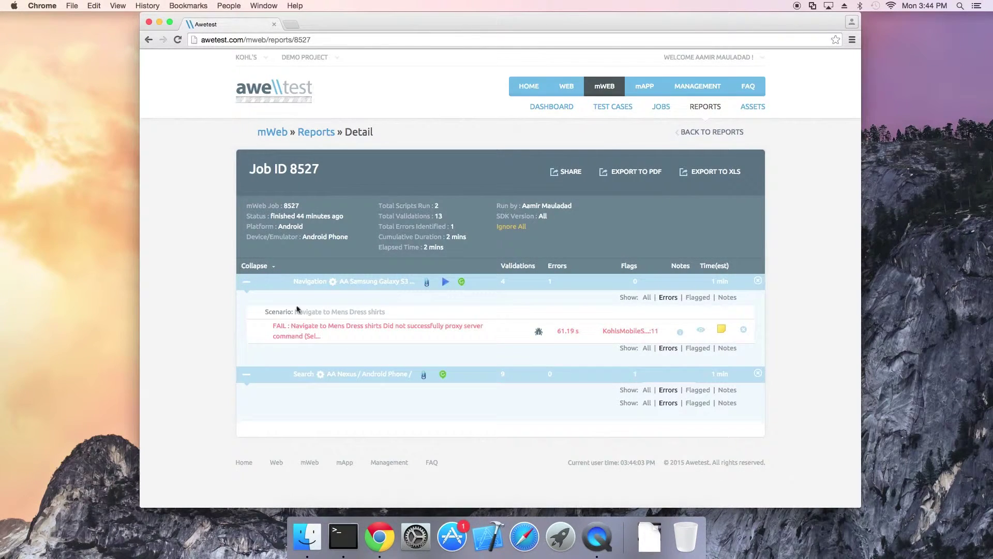
click(643, 298)
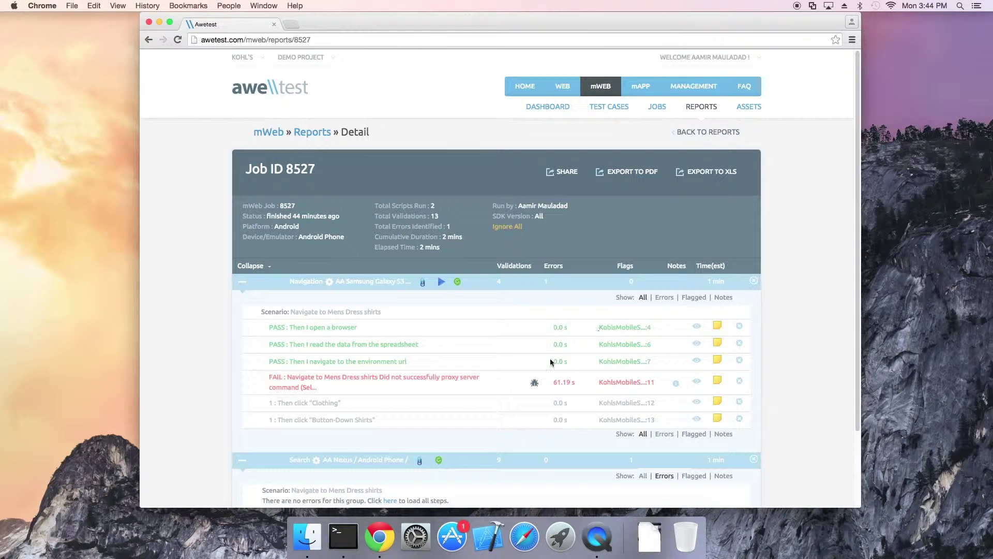
Open the new defect form for the failed Navigation step, review its description, and close it without submitting.
click(535, 383)
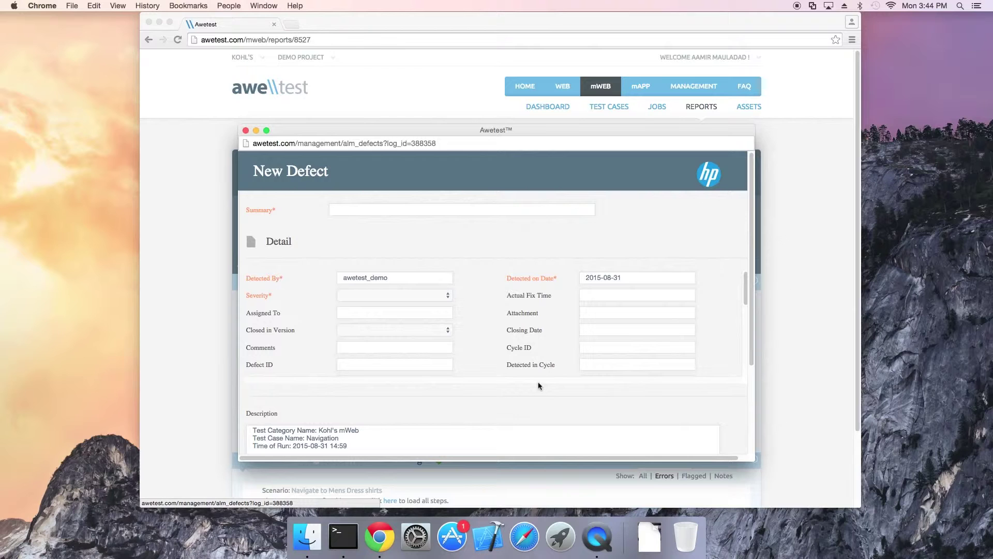
scroll(539, 386, down, 10)
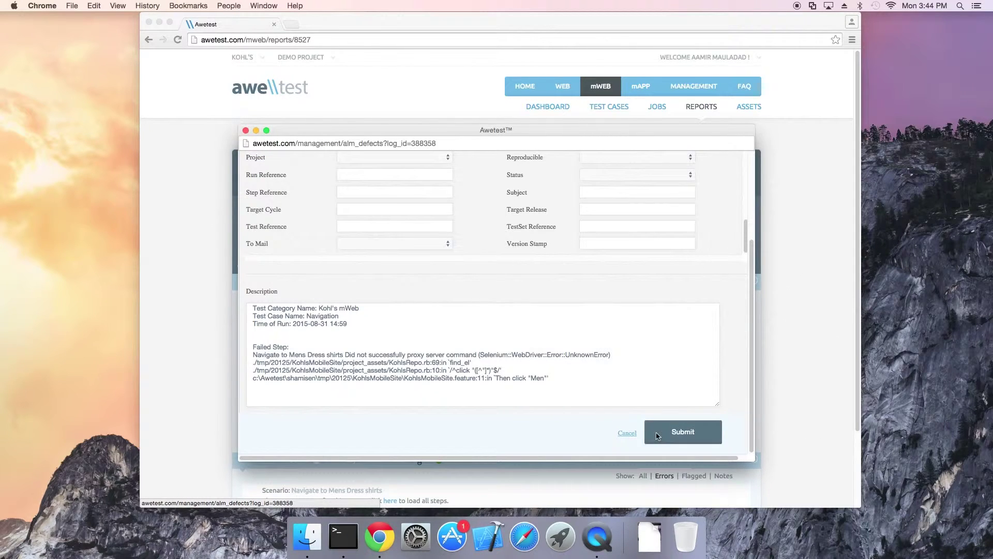
click(247, 130)
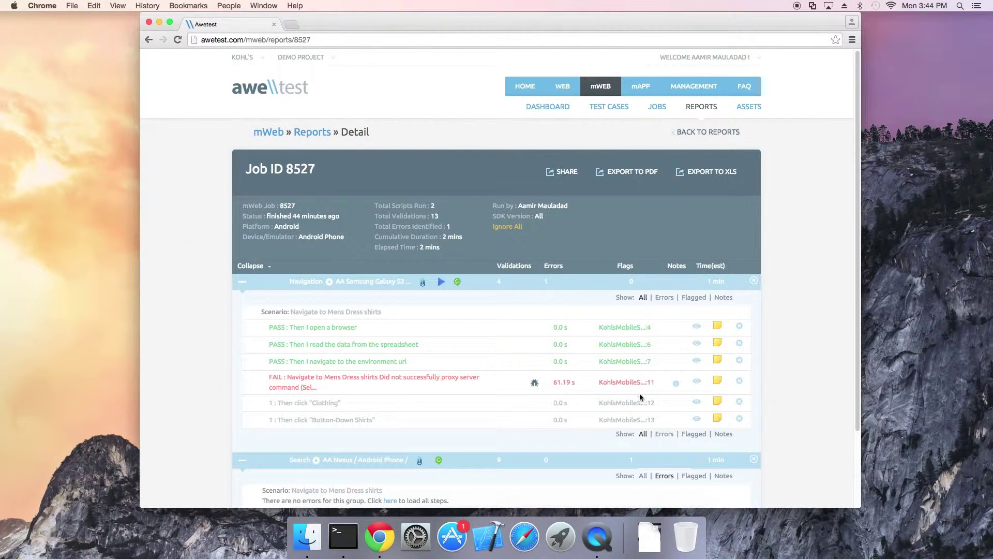
Examine the script line behind the failed Navigation step and its note form, and return to the job report.
click(697, 382)
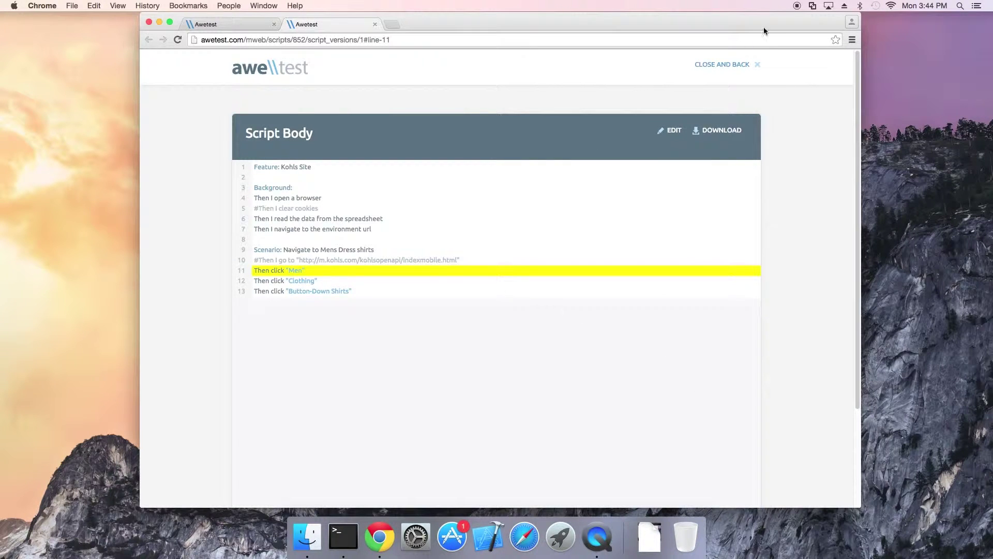
click(758, 71)
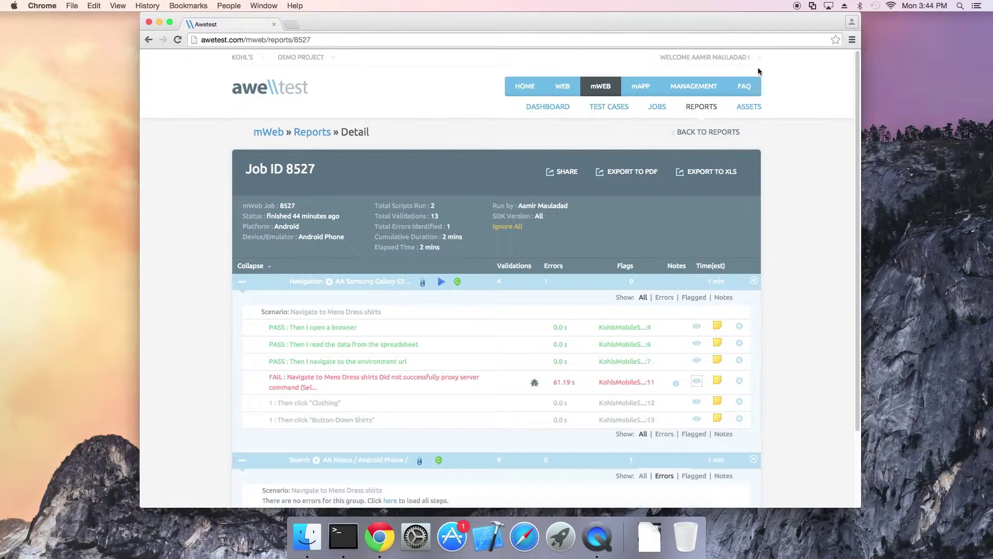
click(717, 387)
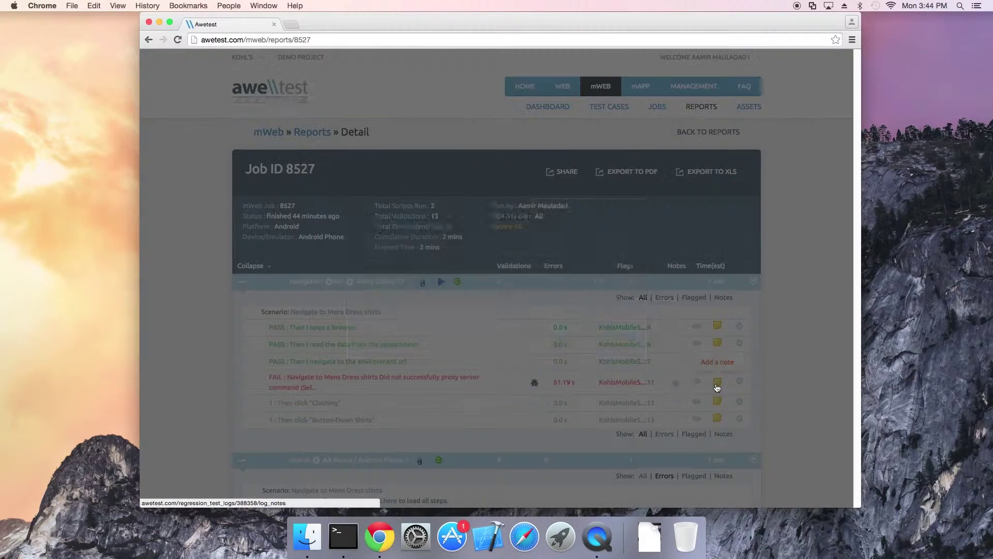
click(538, 335)
scroll(761, 411, down, 3)
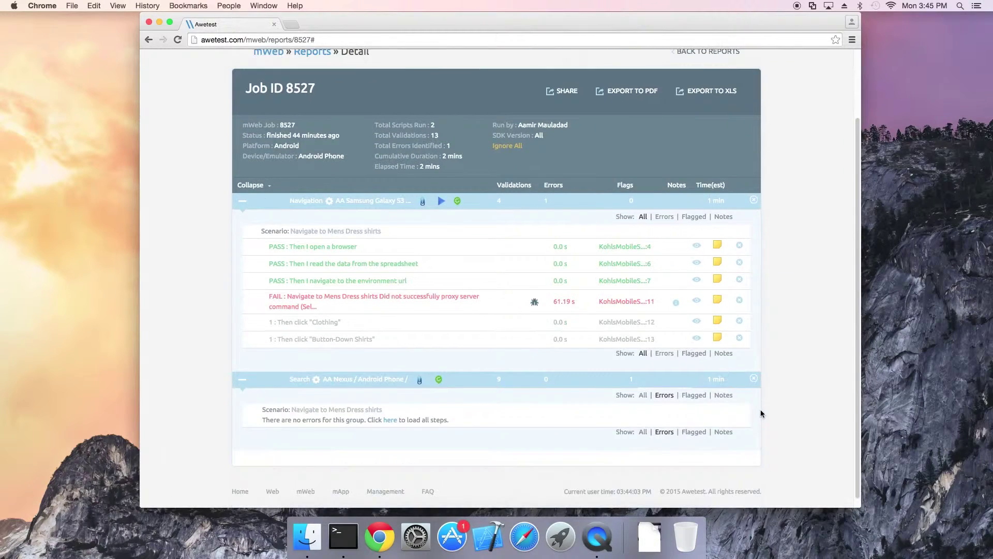
scroll(761, 413, up, 3)
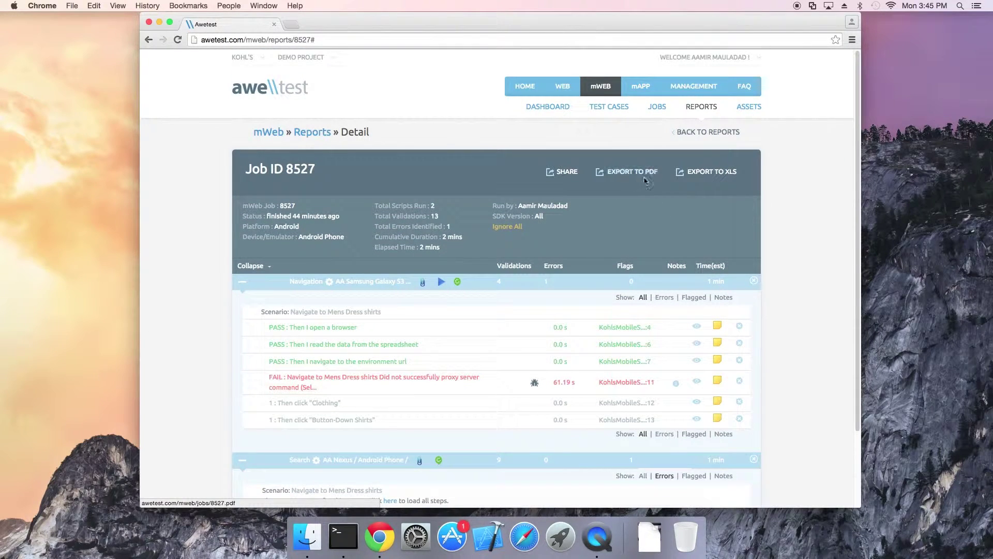
View the recorded video of the Navigation test run, and open the list of mWeb project assets.
click(441, 281)
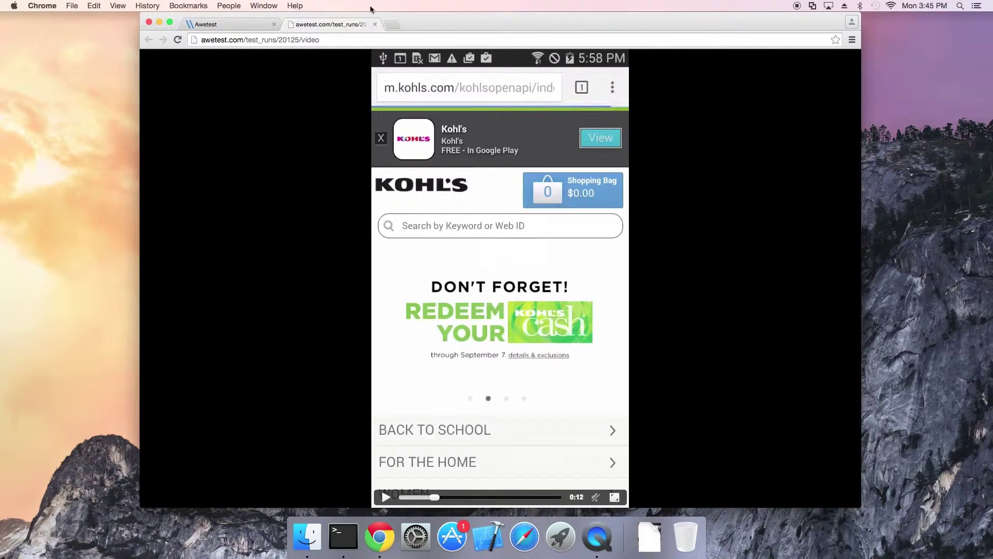
click(374, 24)
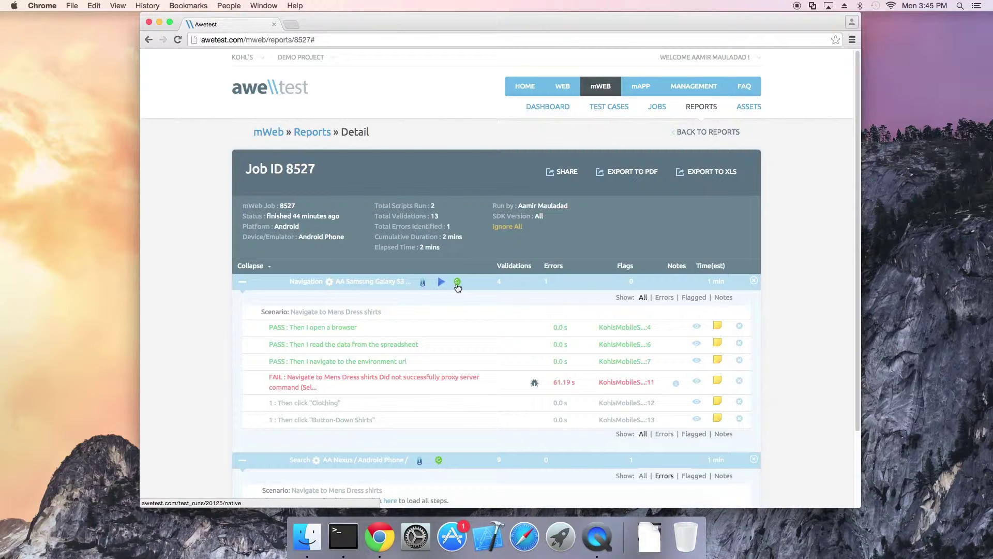
click(750, 108)
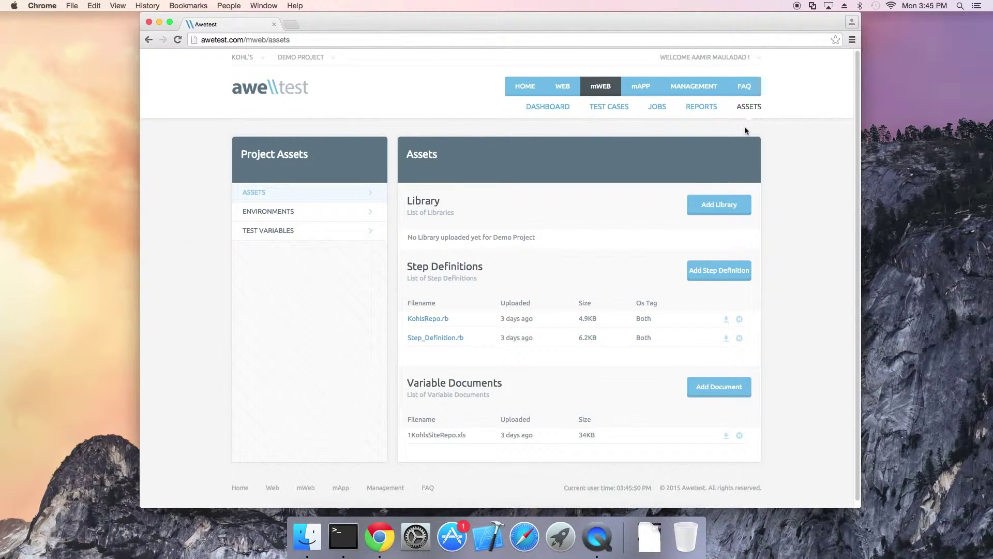
Examine the form for adding a Kohl's app version in the mobile native apps management settings, and cancel it without saving.
click(643, 91)
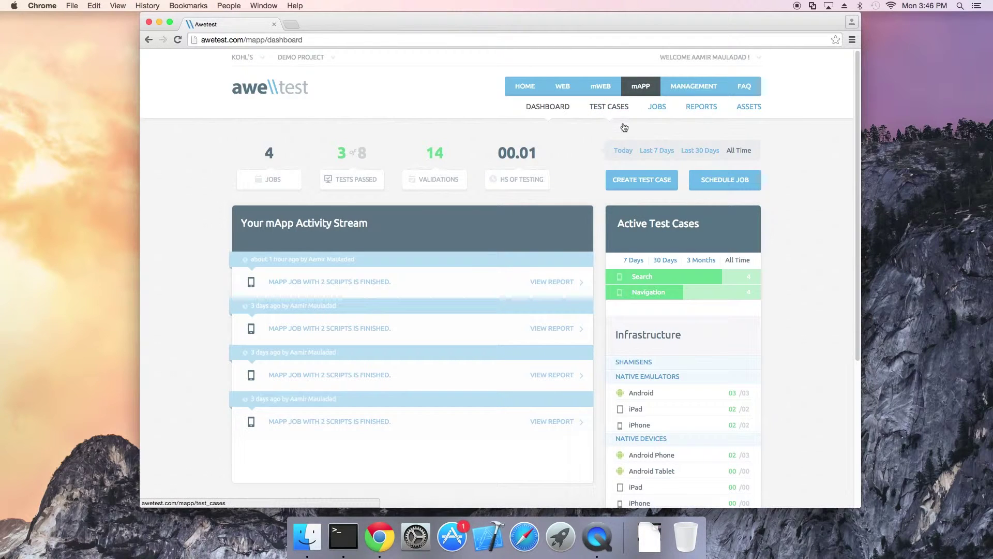
click(717, 94)
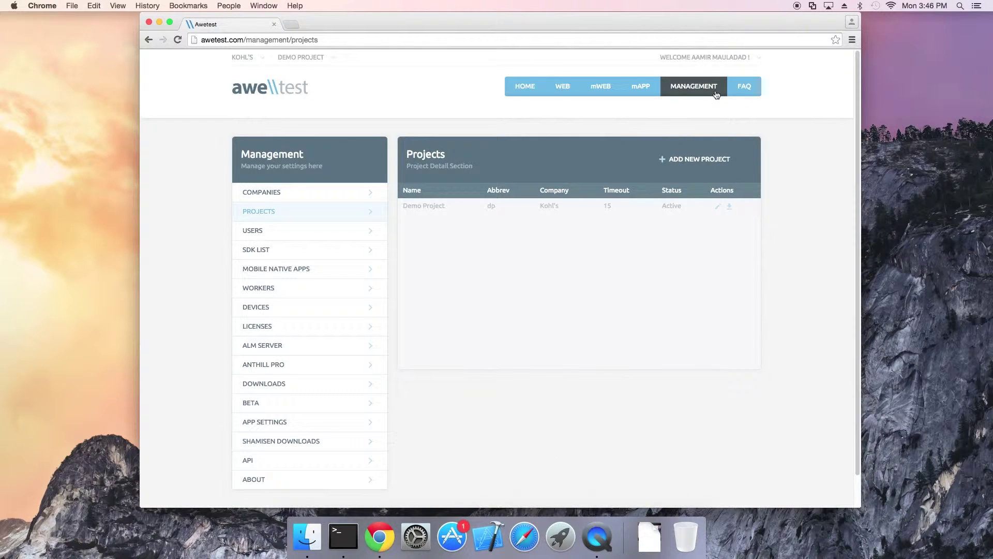
click(334, 268)
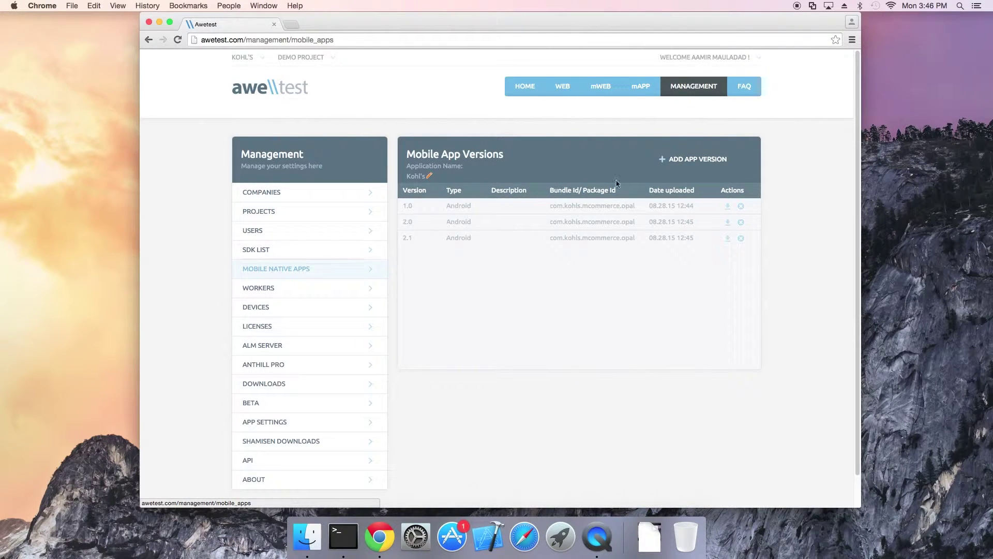
click(725, 162)
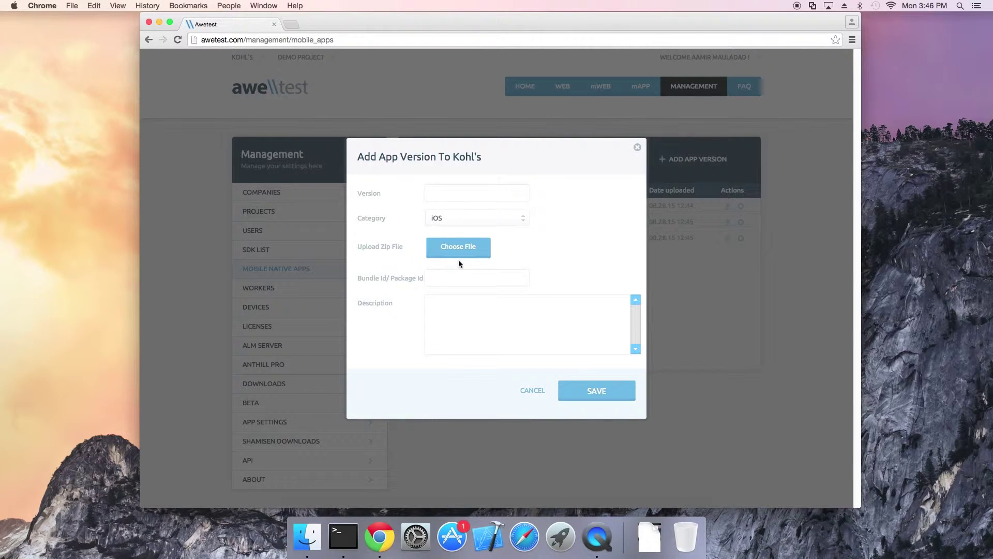
click(535, 390)
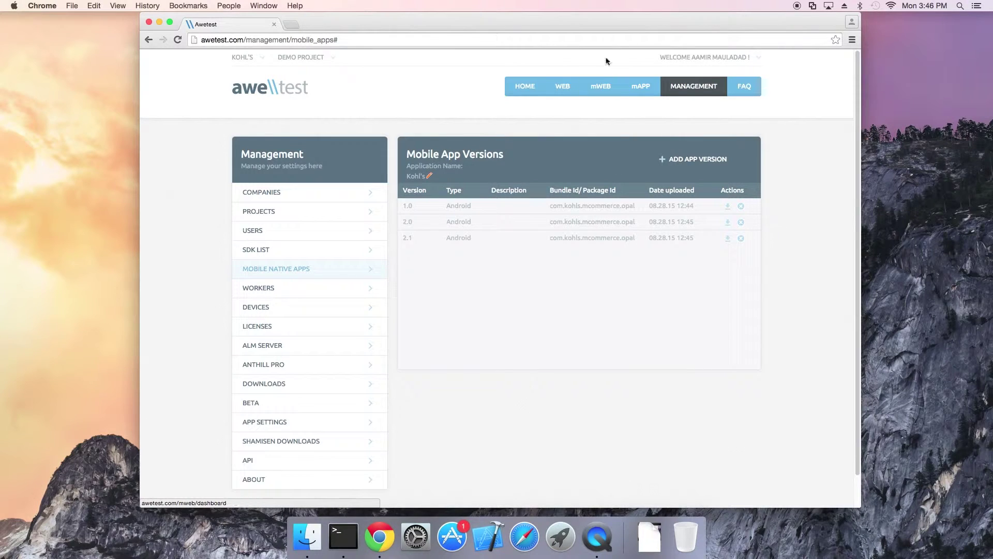
Create an mApp job for the Kohl's test cases with an Android device environment and run it.
click(637, 86)
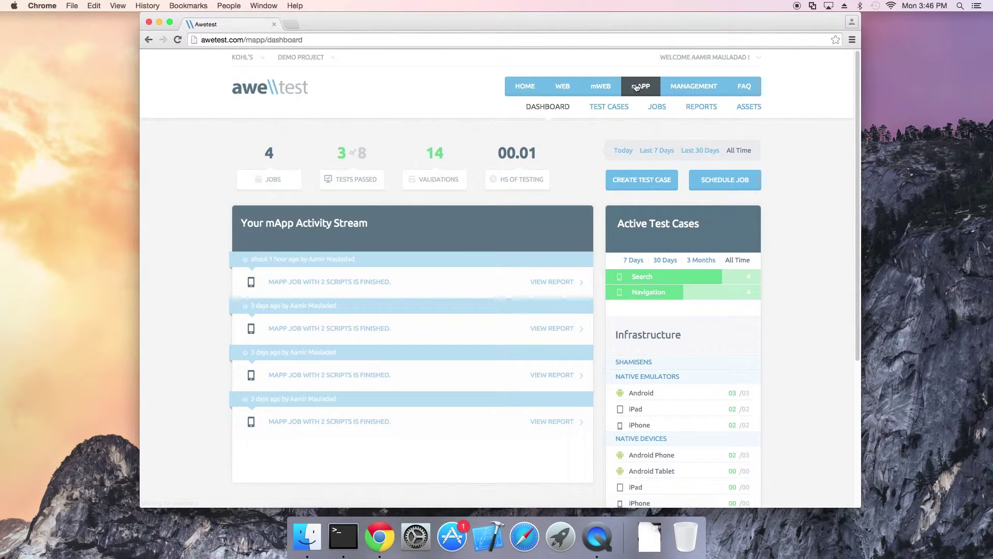
click(664, 111)
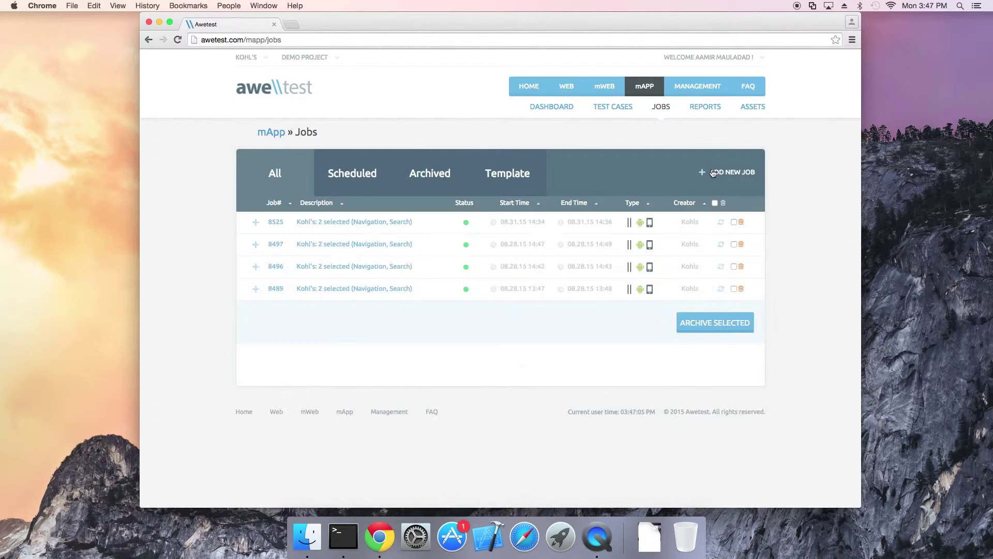
click(713, 173)
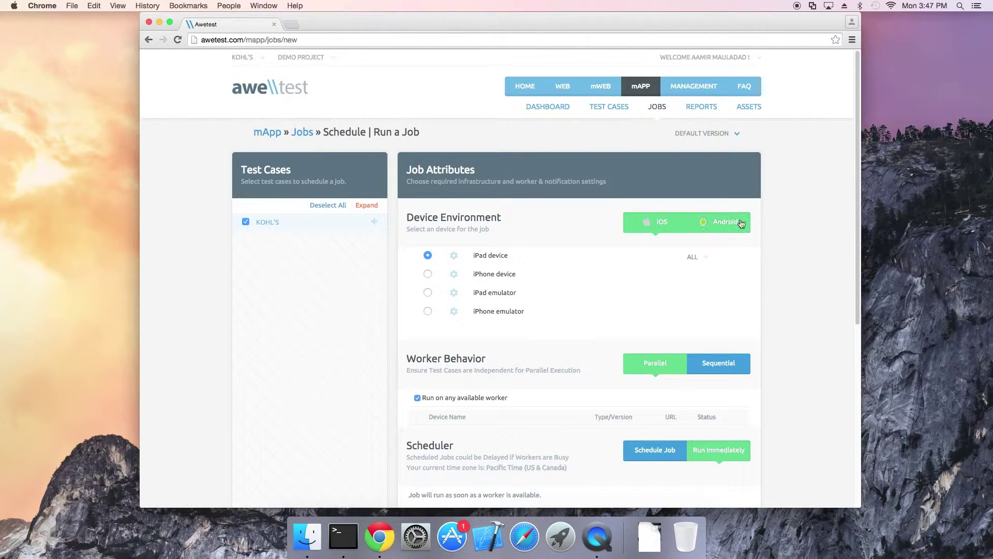
click(742, 223)
click(428, 274)
scroll(427, 277, down, 5)
scroll(426, 277, down, 5)
scroll(656, 216, down, 4)
click(686, 428)
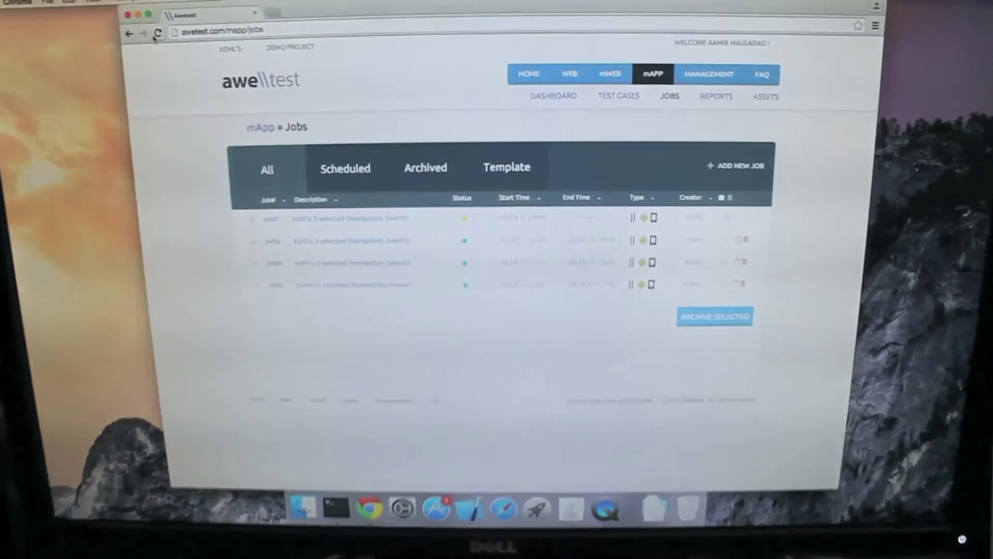
Expand the Kohl's Web test cases and review the Search test case with its scripts.
click(567, 87)
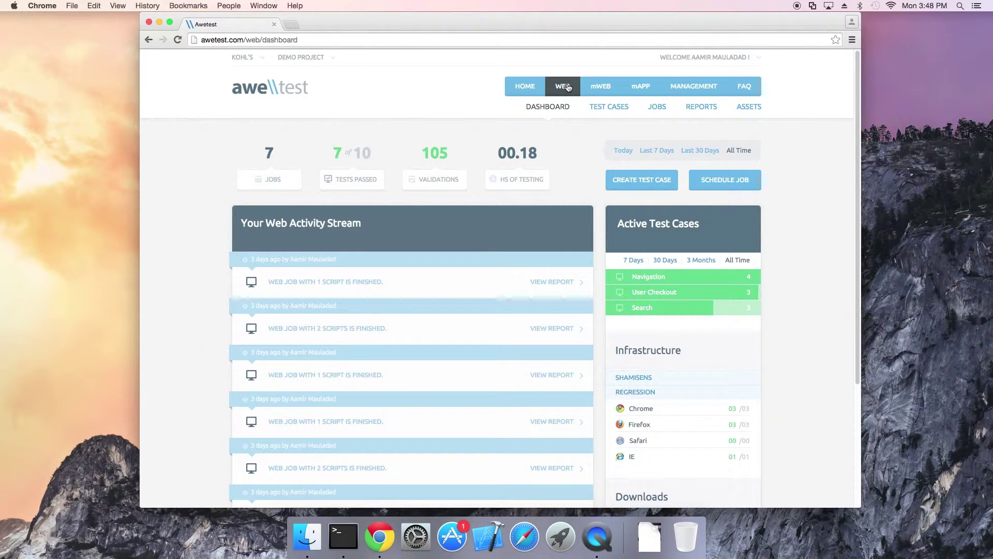
click(602, 107)
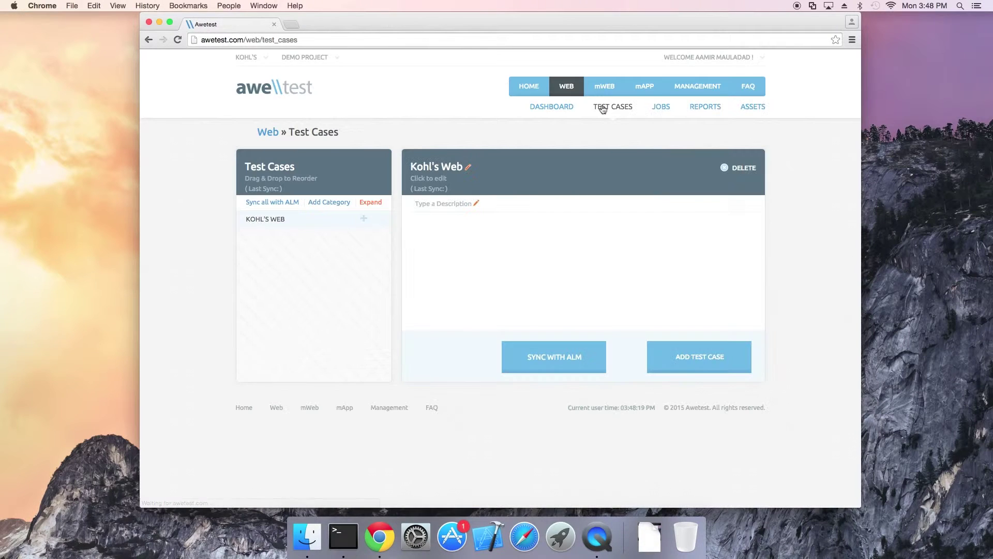
click(364, 202)
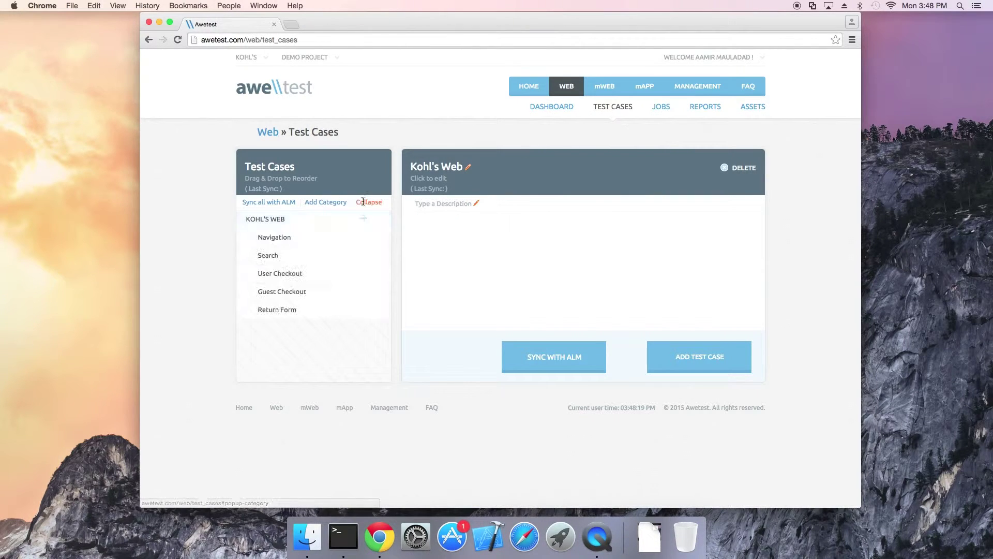
click(267, 255)
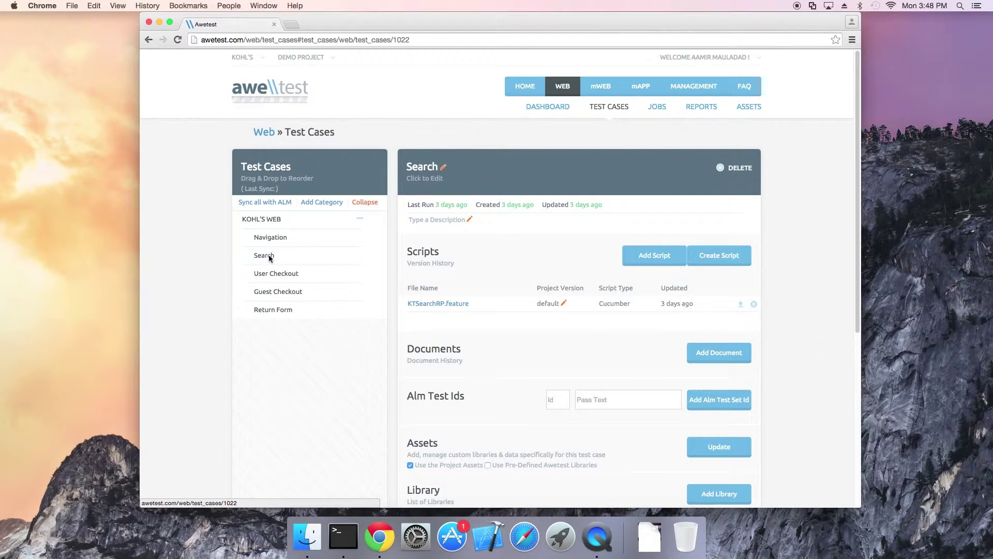
click(653, 264)
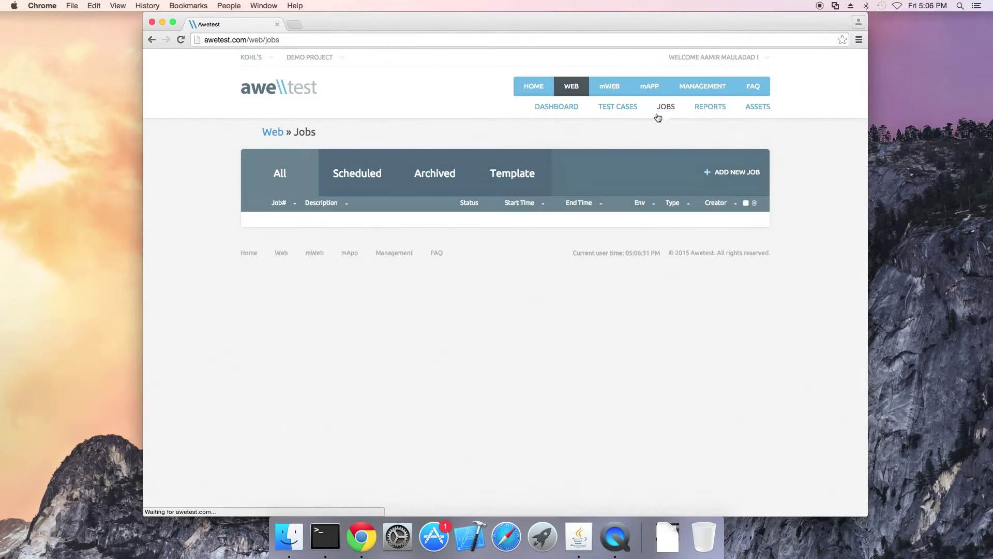
Set up a new web job on MAC10.10 with only the Navigation test case selected.
click(742, 176)
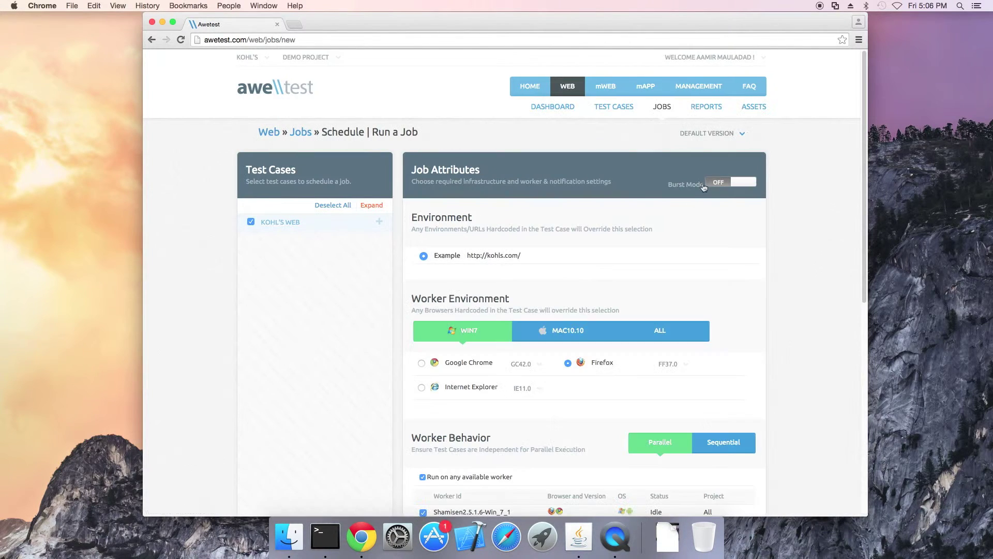
click(561, 333)
scroll(466, 248, down, 3)
click(379, 155)
click(263, 192)
click(263, 210)
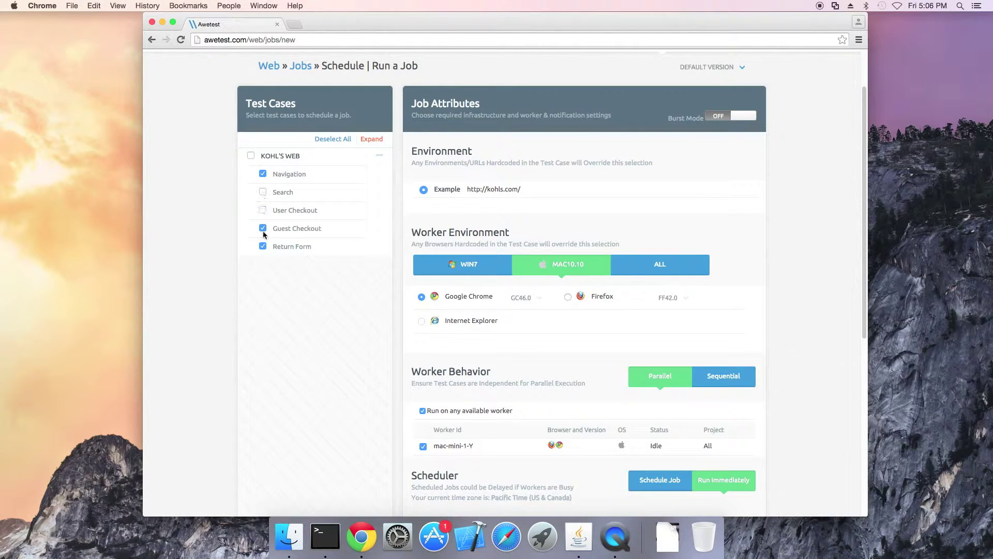
click(263, 246)
Include screenshots in the Navigation web job and run it.
scroll(284, 178, down, 6)
click(422, 263)
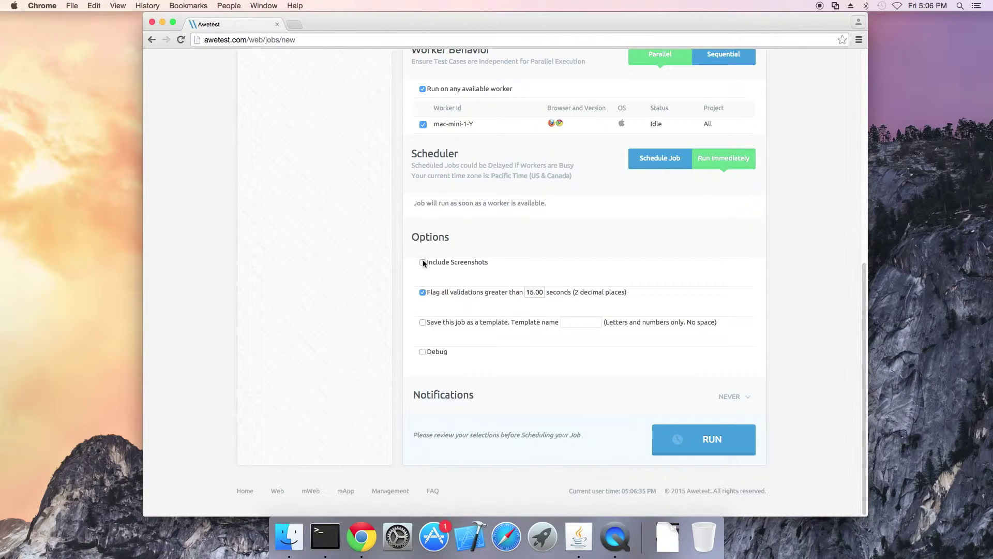
click(709, 453)
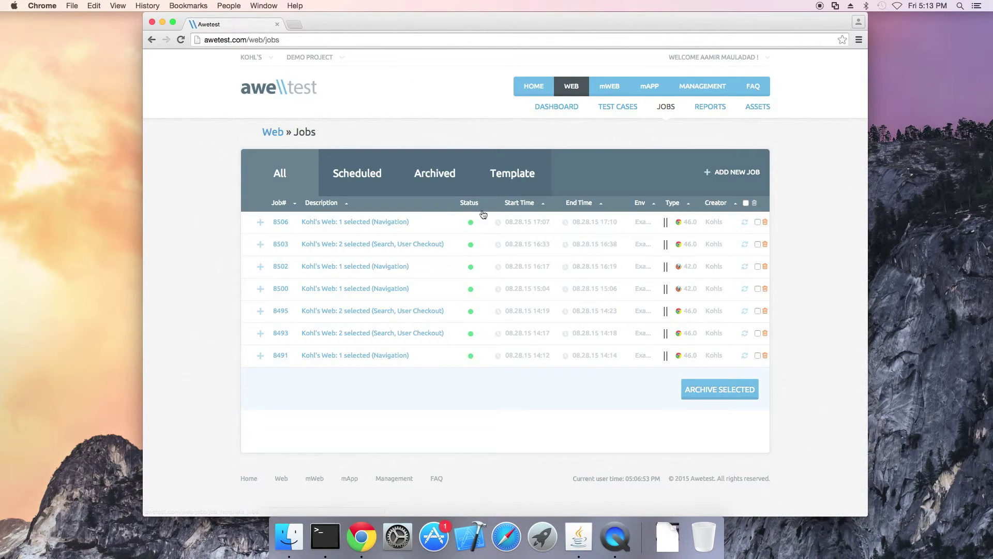
Open the detailed report of web job 8506 and expand the Navigation results.
click(260, 224)
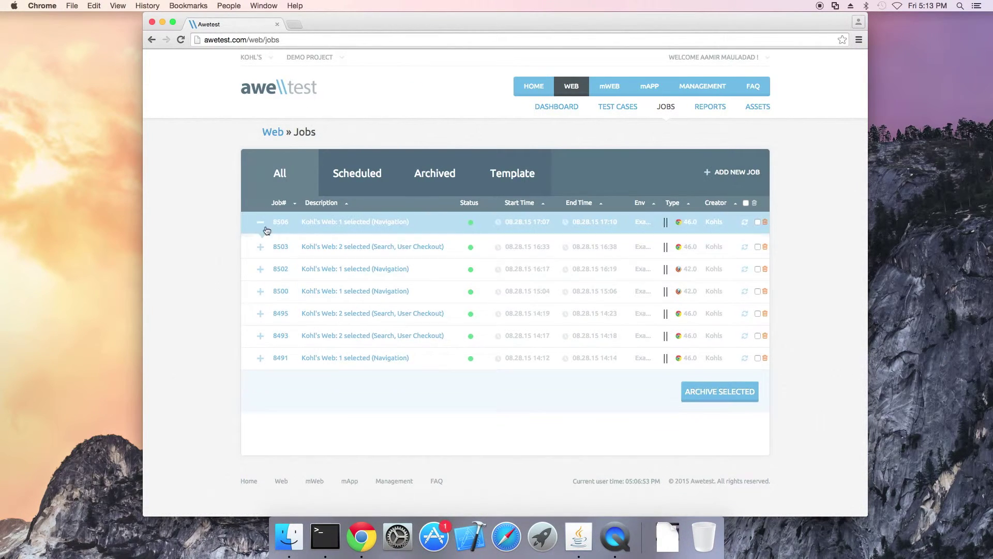
click(343, 224)
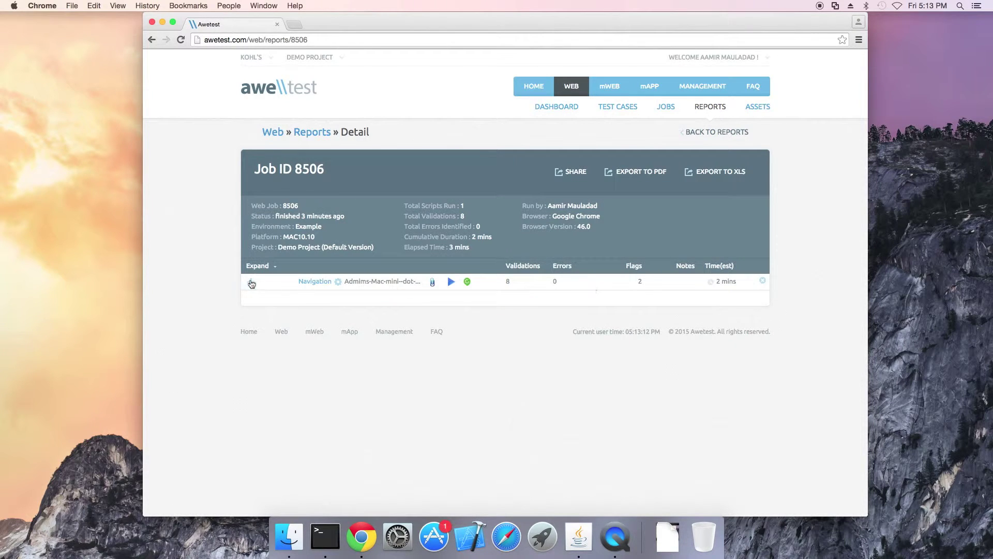
click(251, 282)
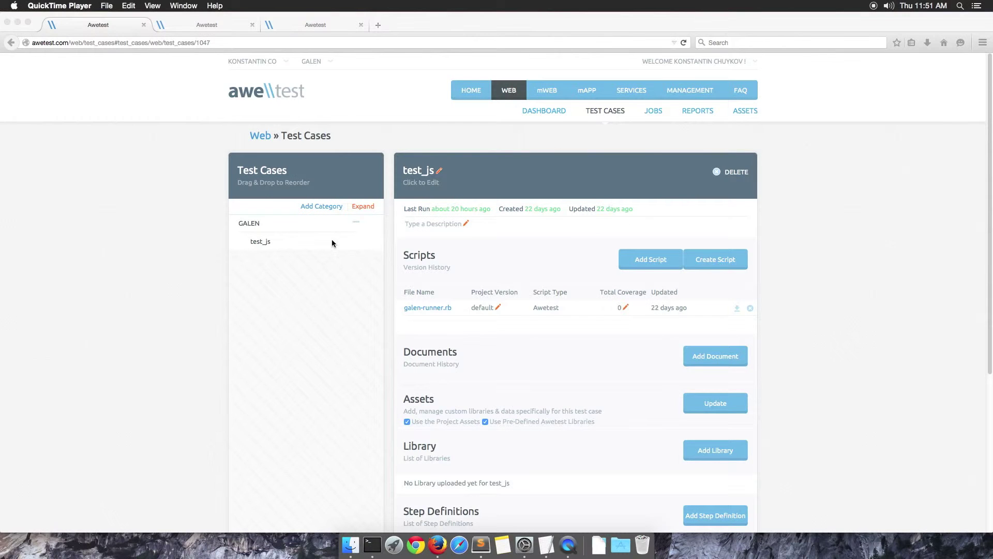
Examine the test_js test case in Firefox and the parameterized script body with its phone, tablet and desktop sizes.
scroll(333, 243, down, 1)
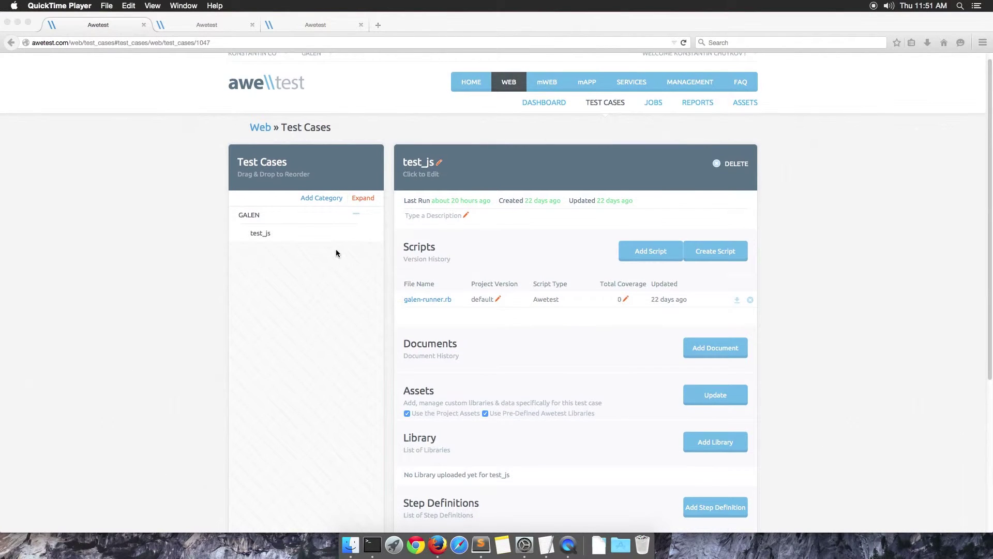
scroll(334, 252, down, 1)
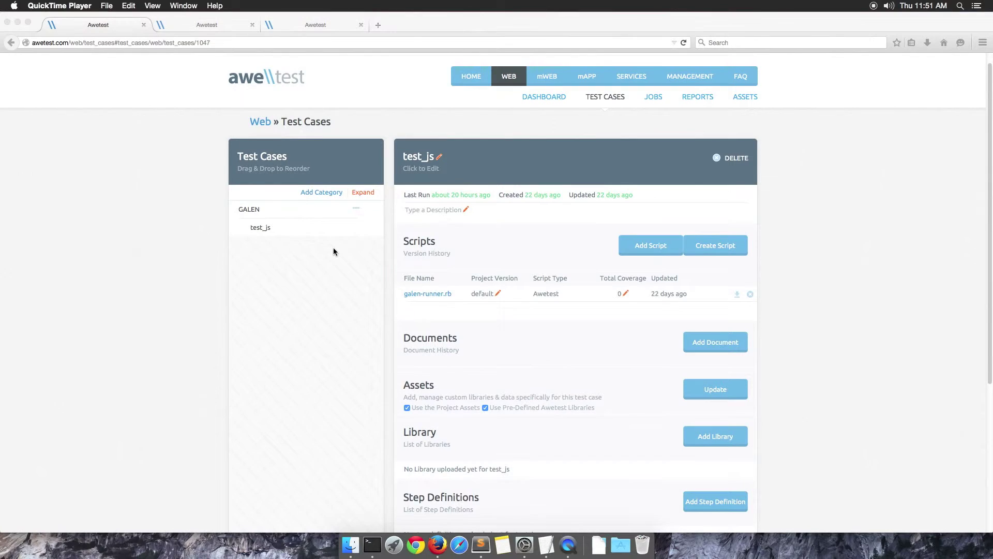
scroll(333, 252, down, 2)
click(216, 24)
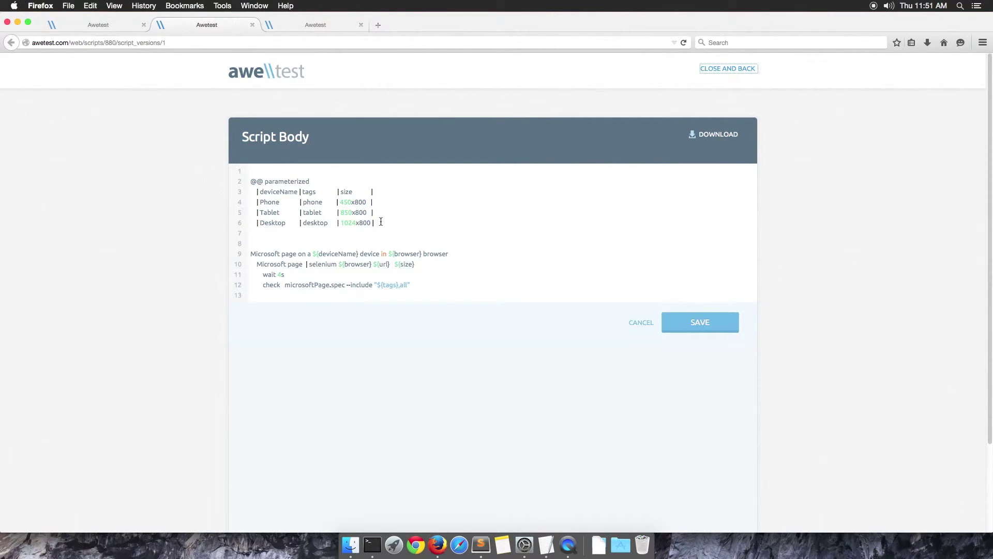
click(311, 29)
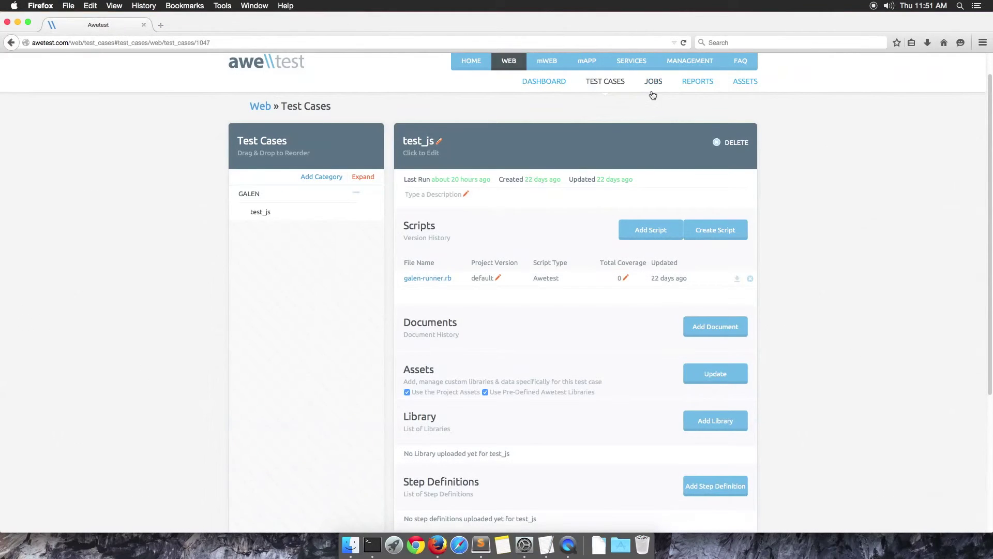
Set up a new GALEN web job on MAC10.10 with Google Chrome and only the kc-yosemitie-vm worker.
click(653, 81)
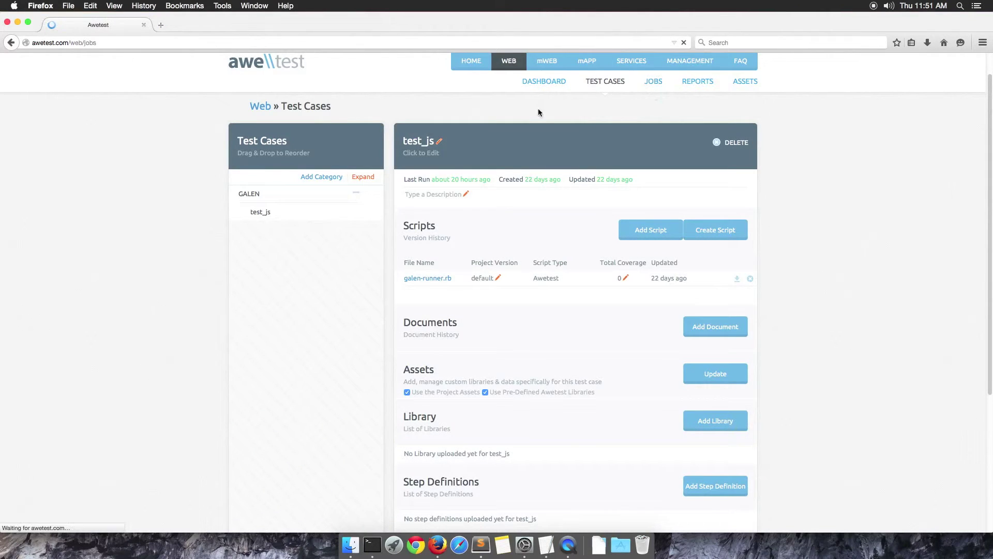
click(566, 331)
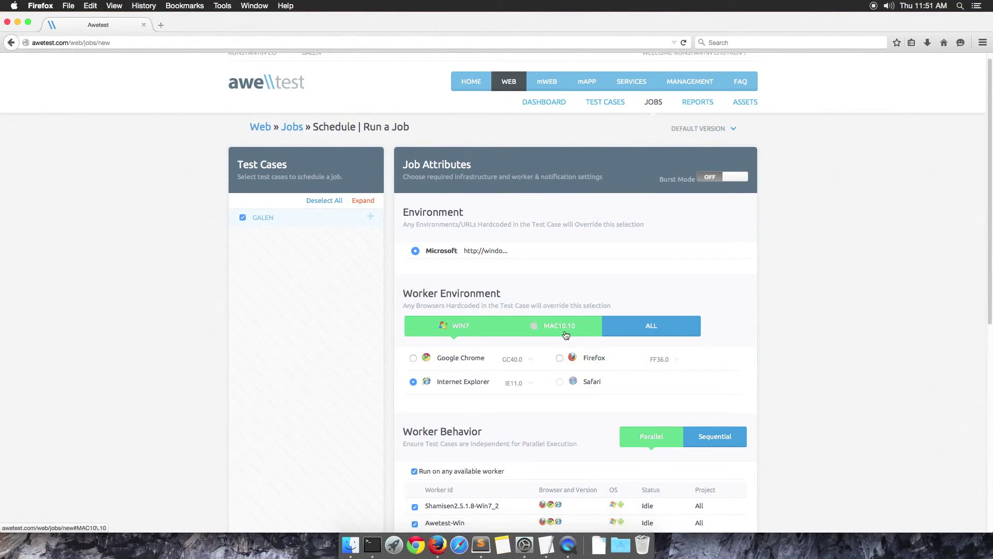
click(413, 358)
scroll(390, 239, down, 1)
scroll(414, 484, down, 10)
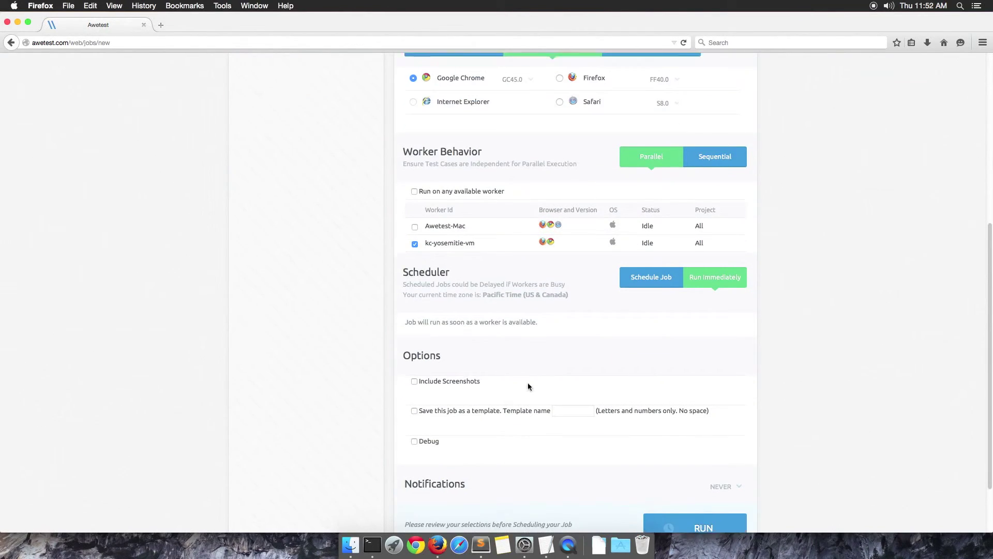
Include screenshots in the GALEN job and run it.
click(415, 368)
scroll(427, 432, down, 1)
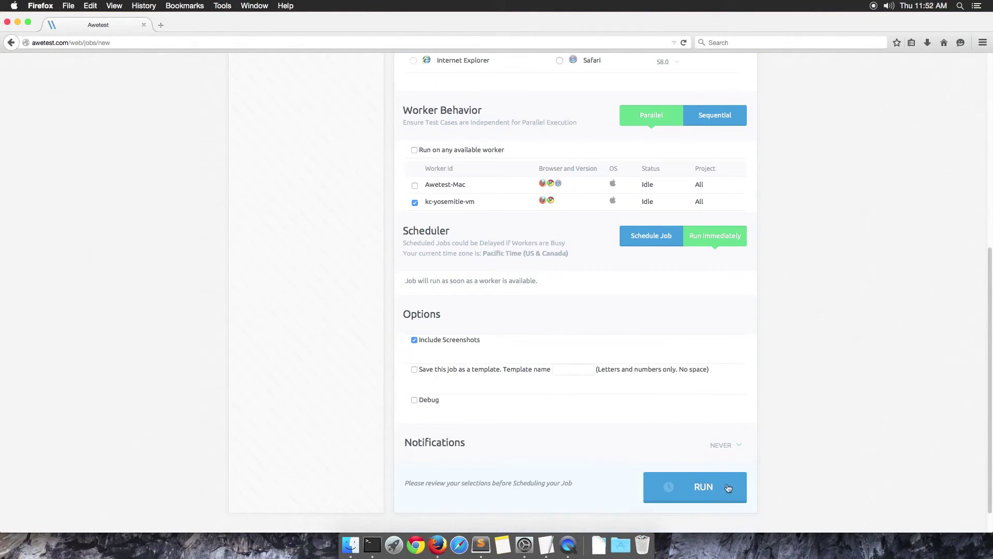
click(717, 491)
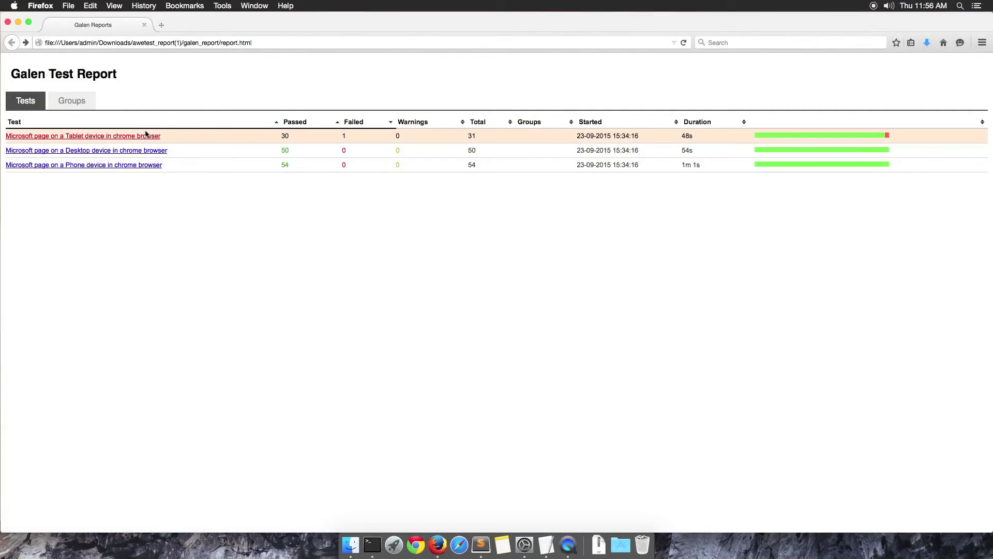
Open the tablet test in the Galen report and examine the screenshot behind the failed "aligned horizontally centered menu-button" check.
click(145, 136)
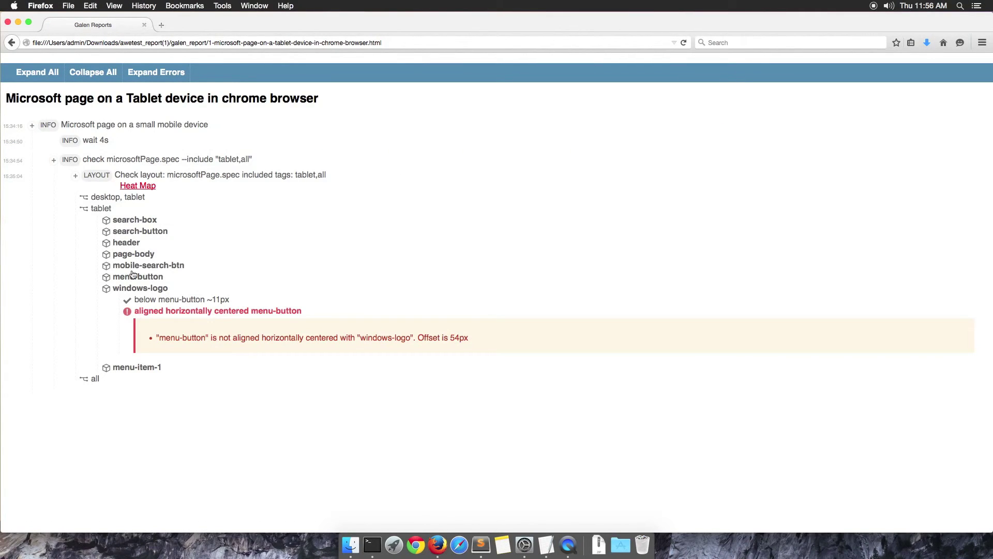
click(143, 311)
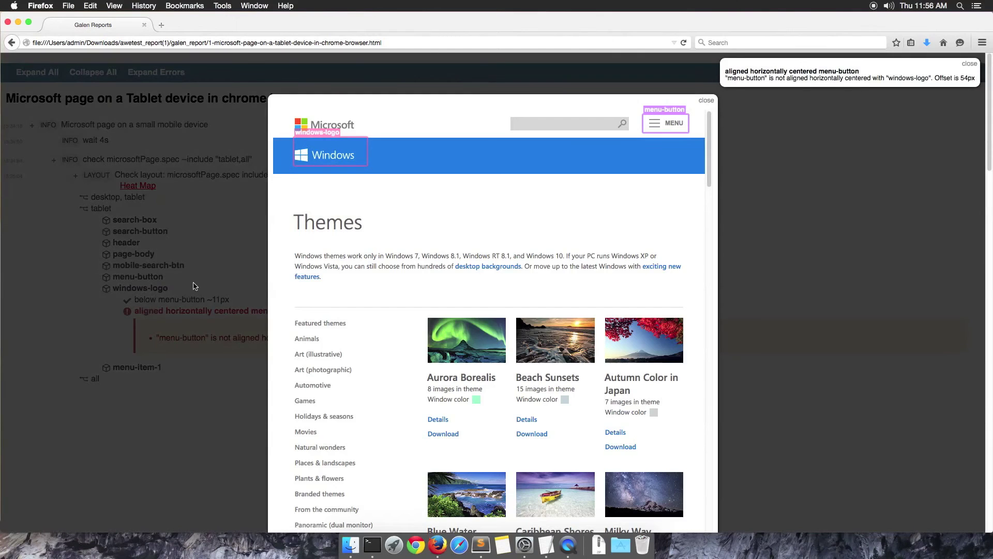
scroll(498, 175, down, 1)
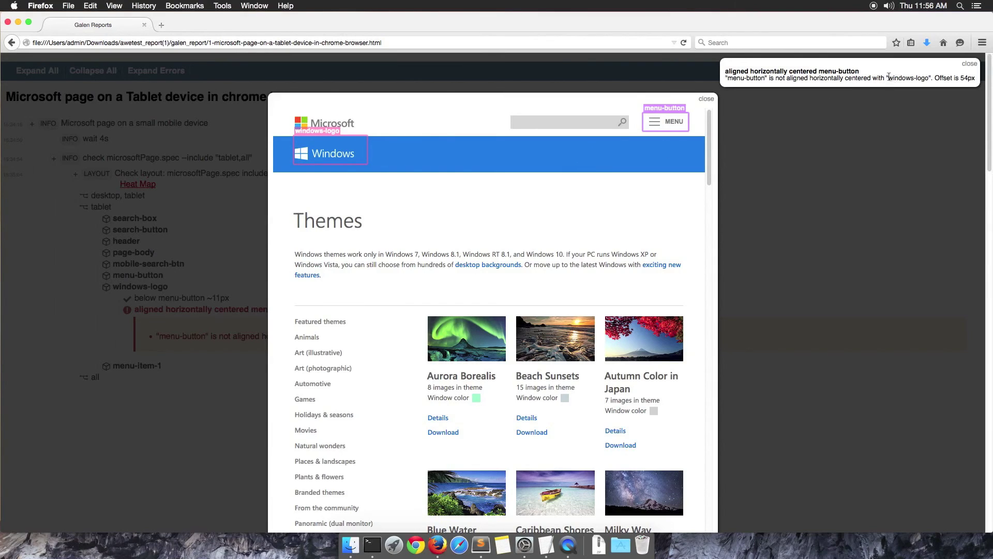
scroll(870, 76, down, 1)
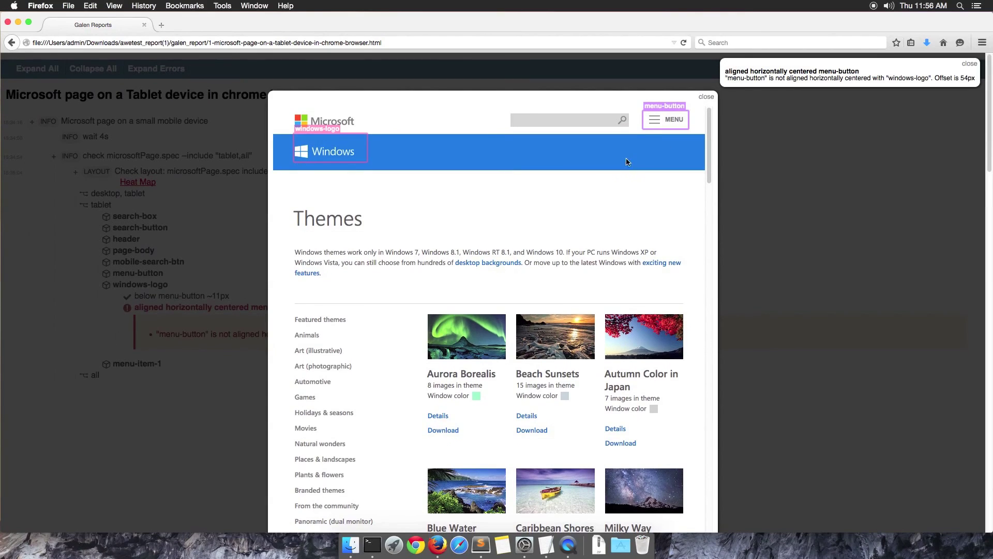
scroll(612, 170, down, 2)
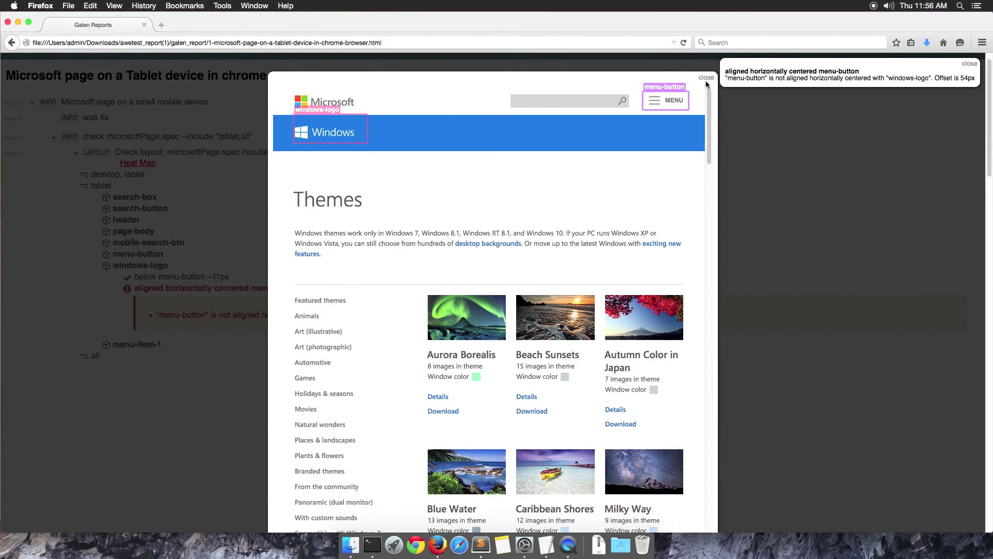